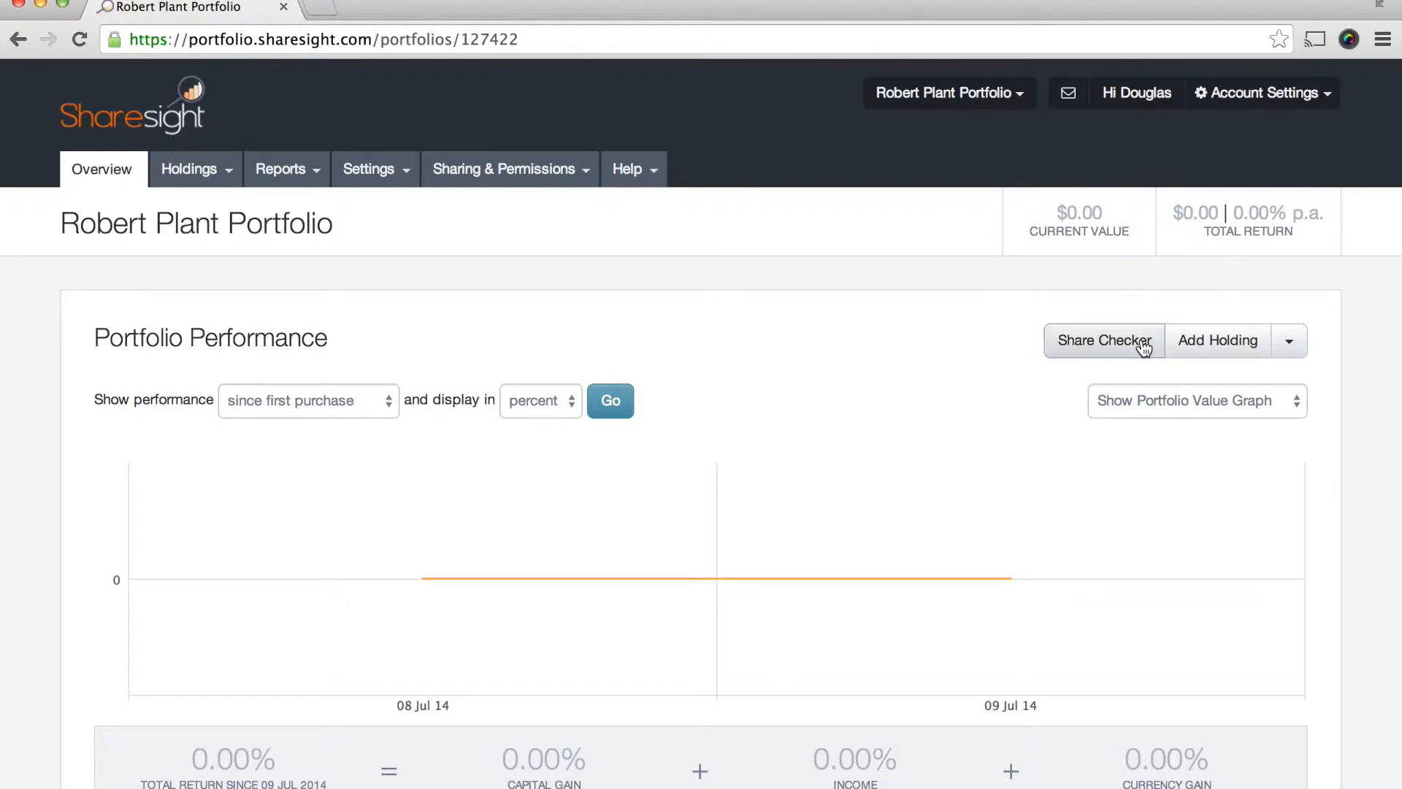
- Open the CSV file importer for the portfolio and set the import type to opening balances
{"action": "left_click", "coordinate": [1299, 344]}
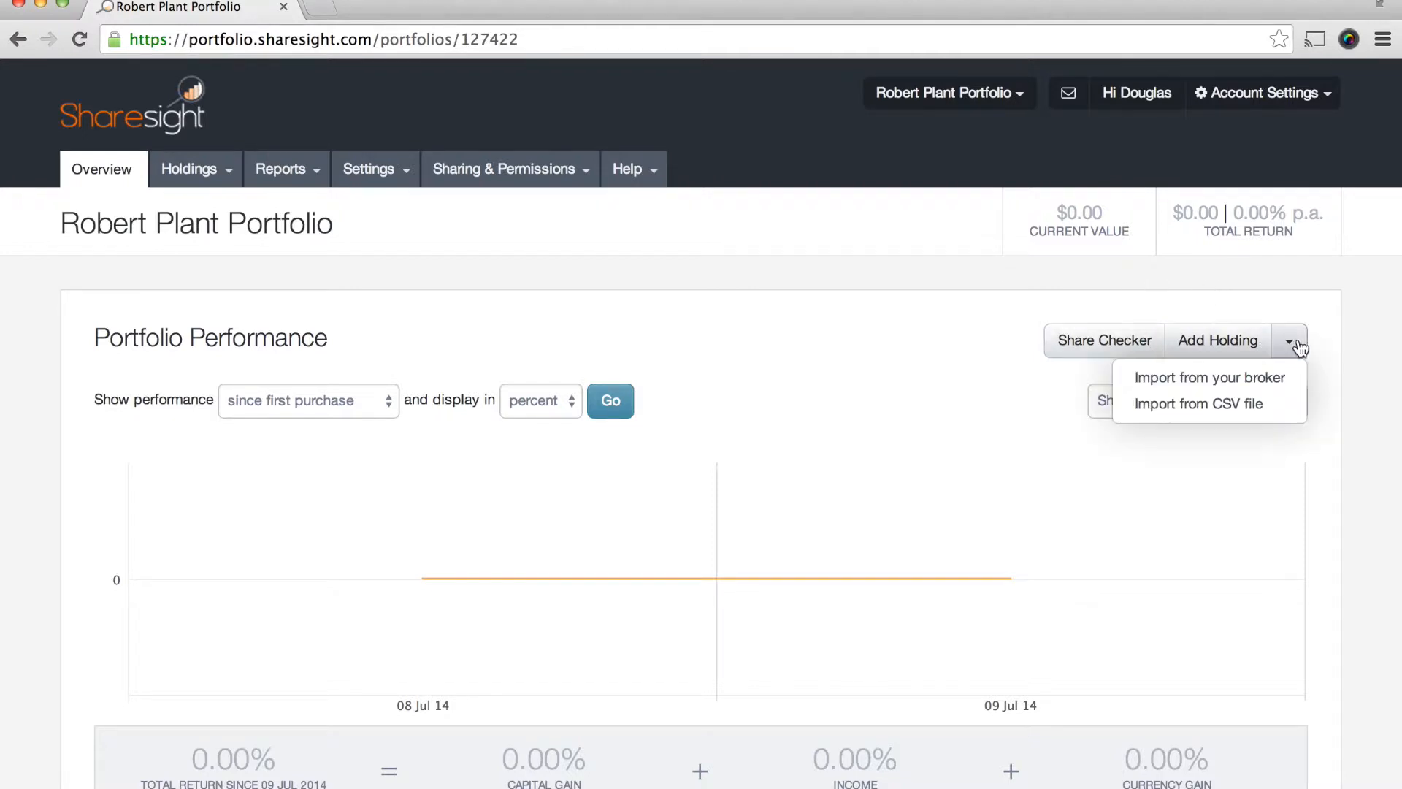
{"action": "left_click", "coordinate": [1264, 411]}
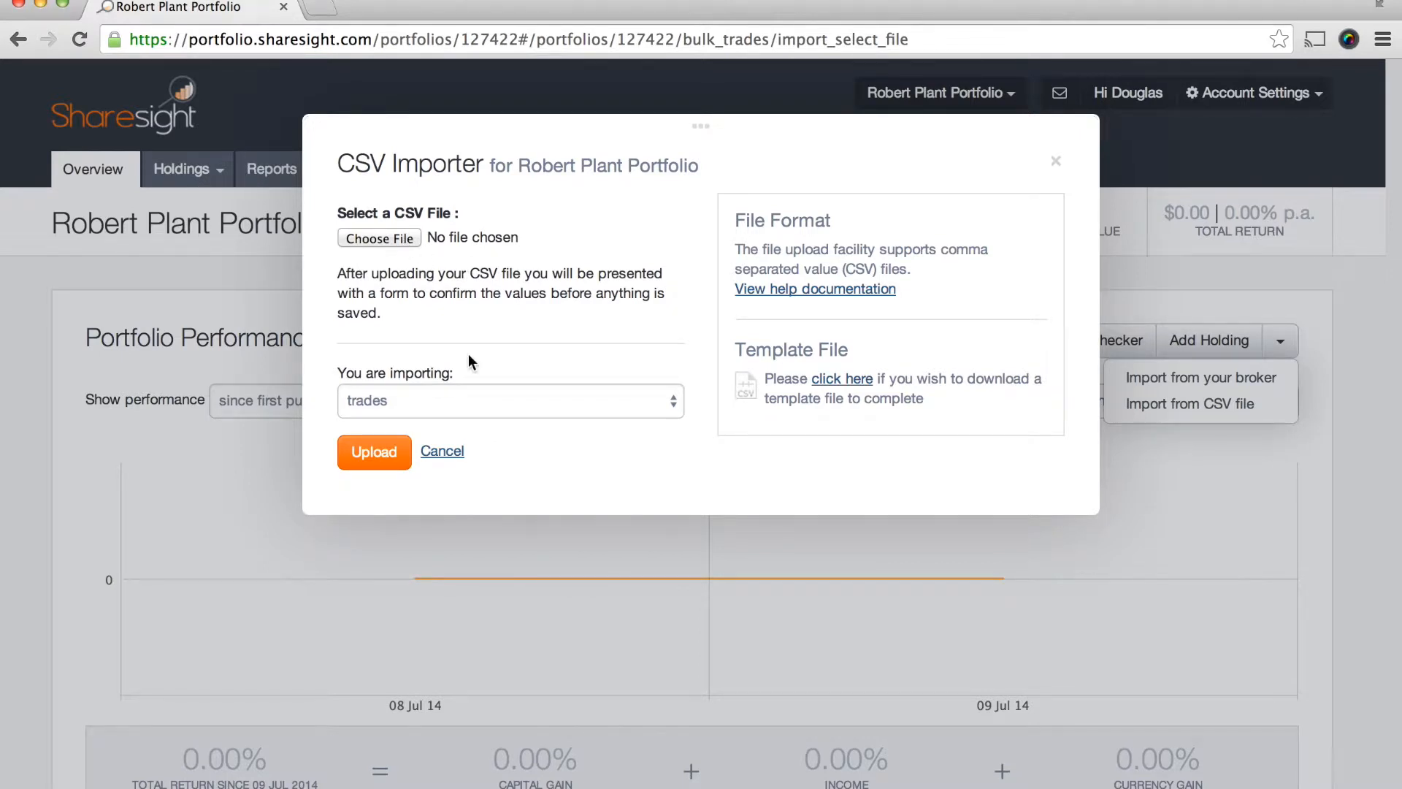
{"action": "left_click", "coordinate": [480, 403]}
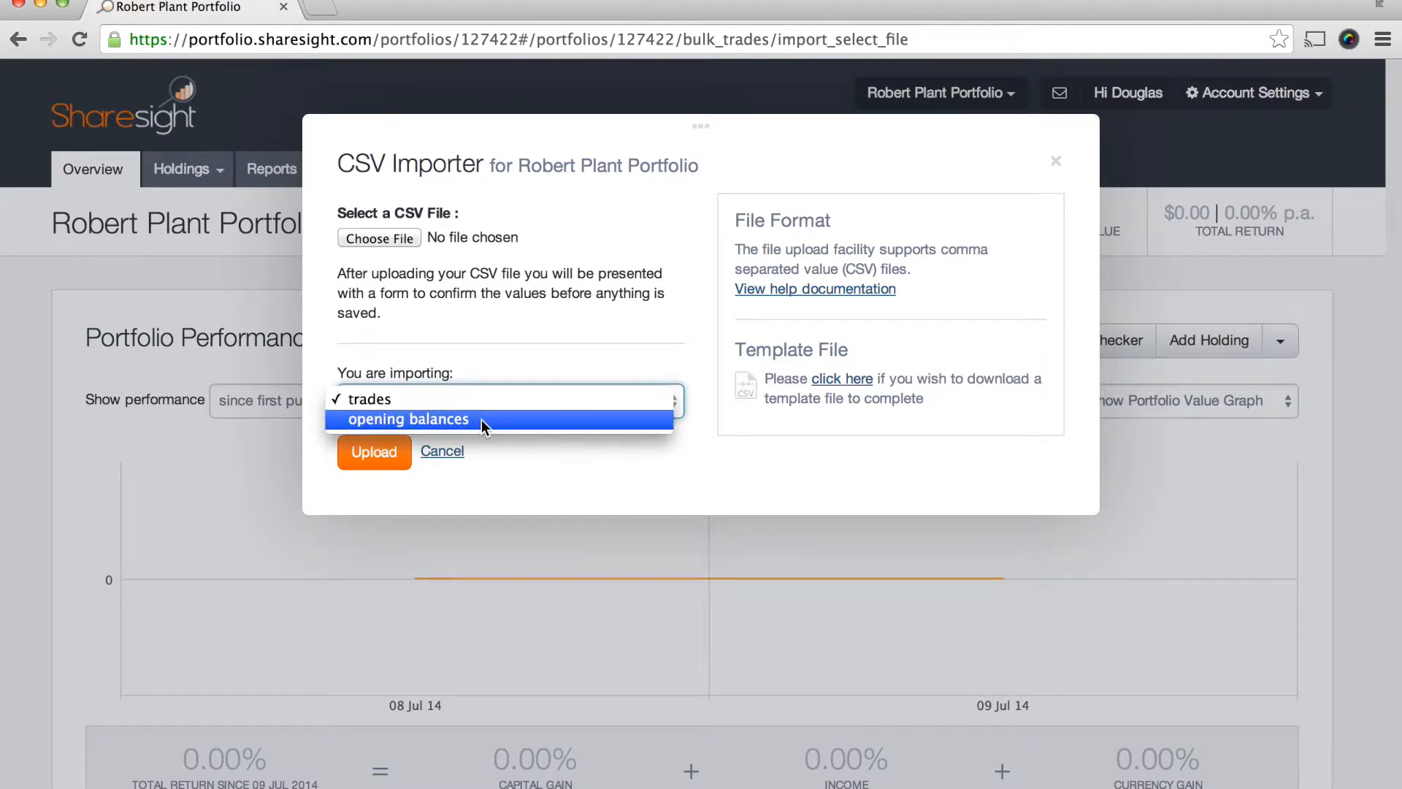
{"action": "left_click", "coordinate": [480, 419]}
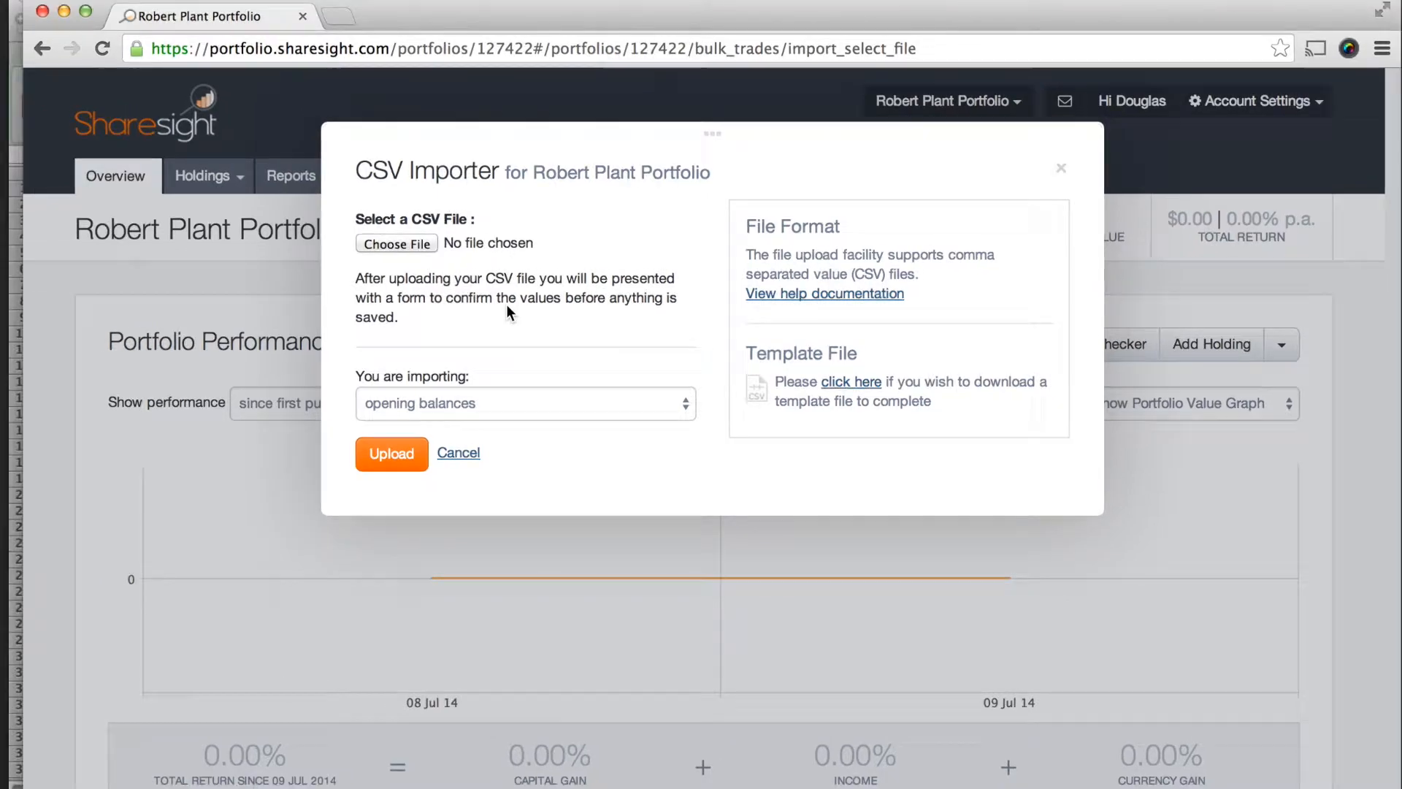
- Switch to the opening balance import sheet in Microsoft Excel and look at the file saving options
{"action": "key", "text": "ctrl+Up"}
{"action": "left_click", "coordinate": [558, 206]}
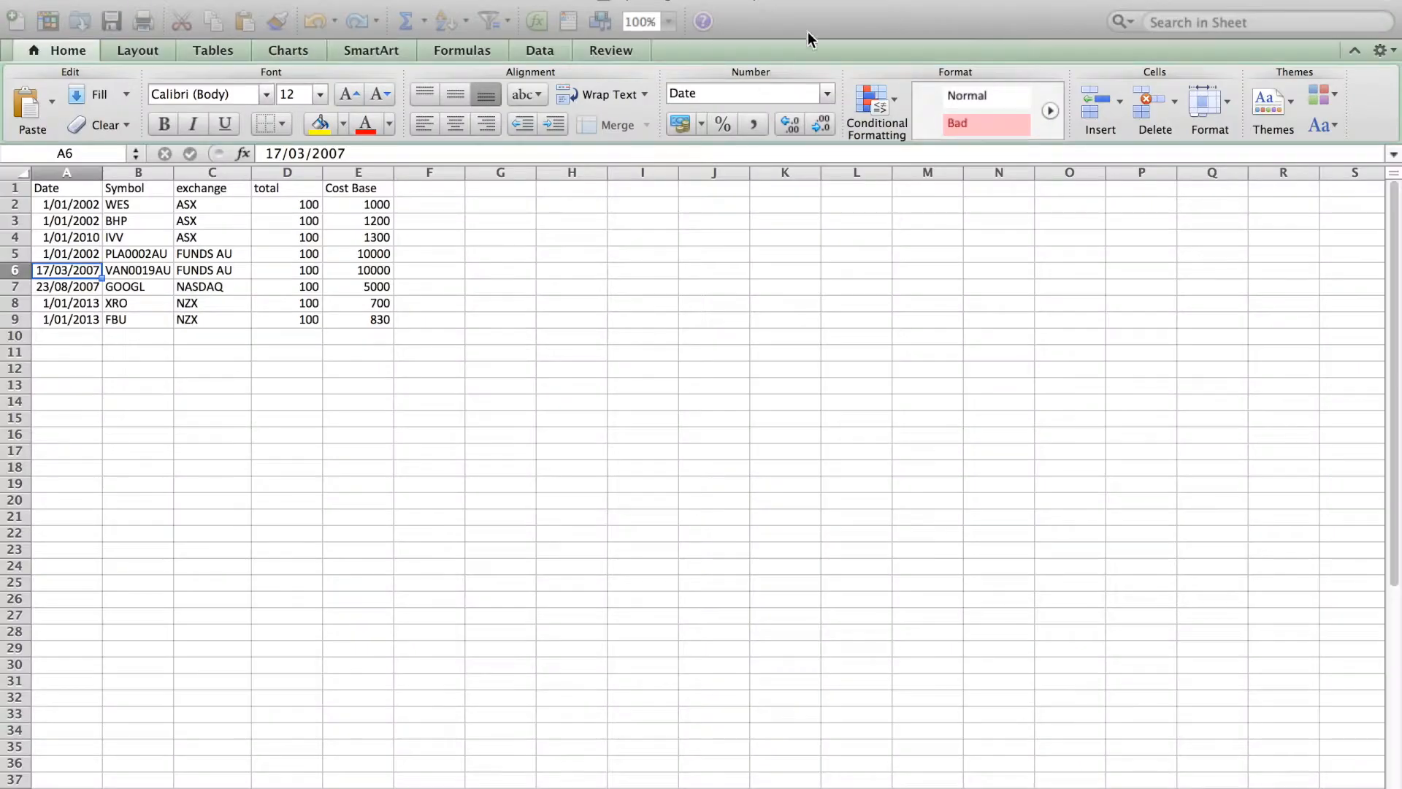
{"action": "left_click", "coordinate": [162, 334]}
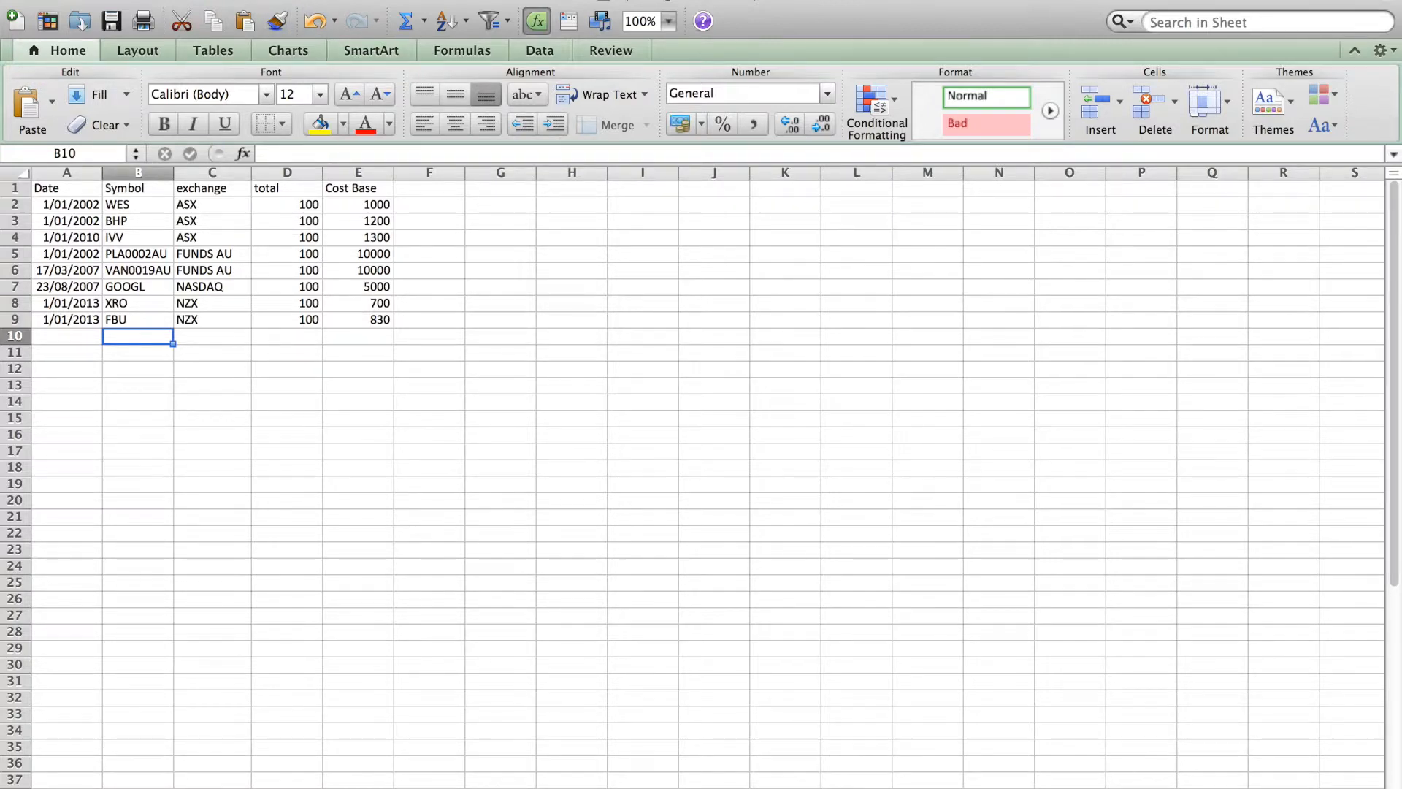
{"action": "left_click", "coordinate": [126, 0]}
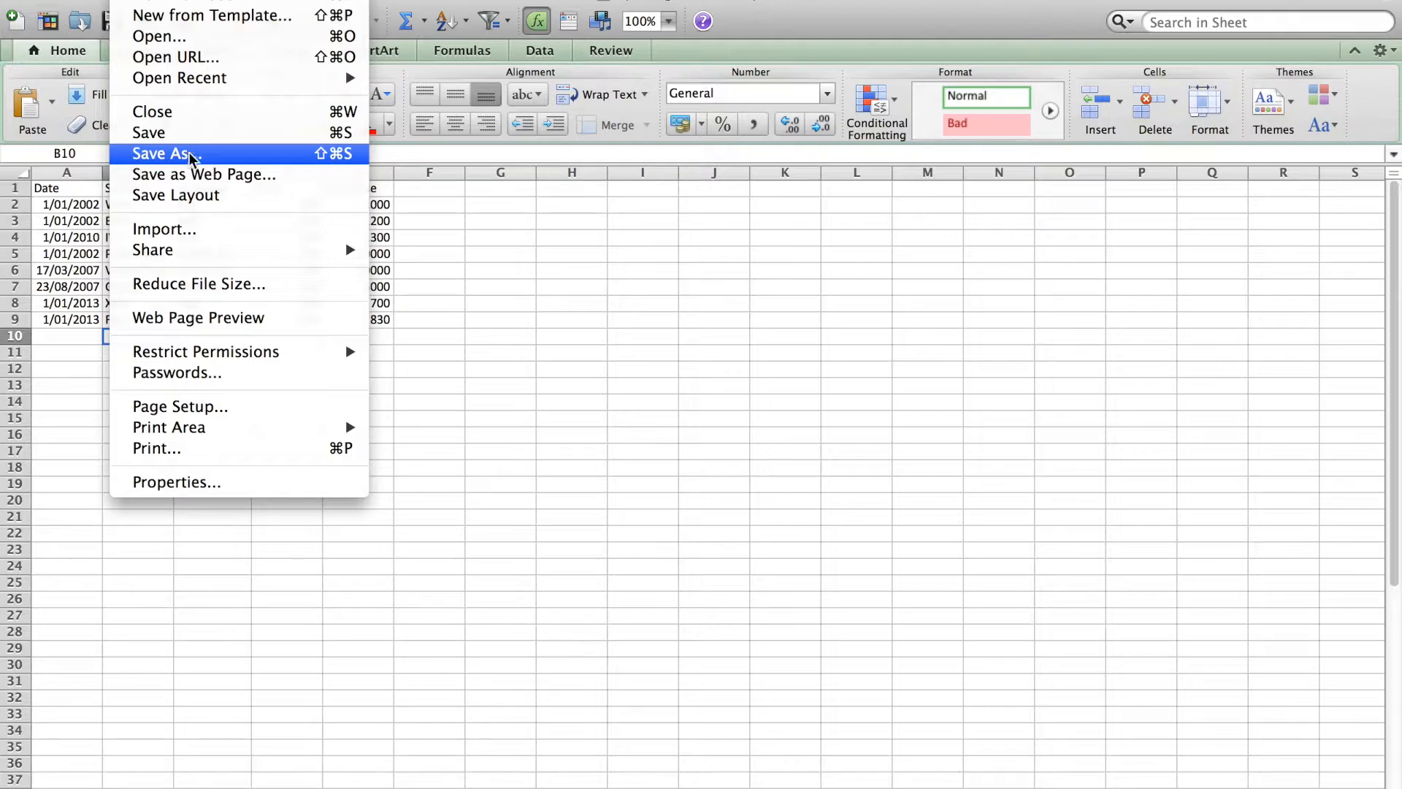
{"action": "left_click", "coordinate": [451, 223]}
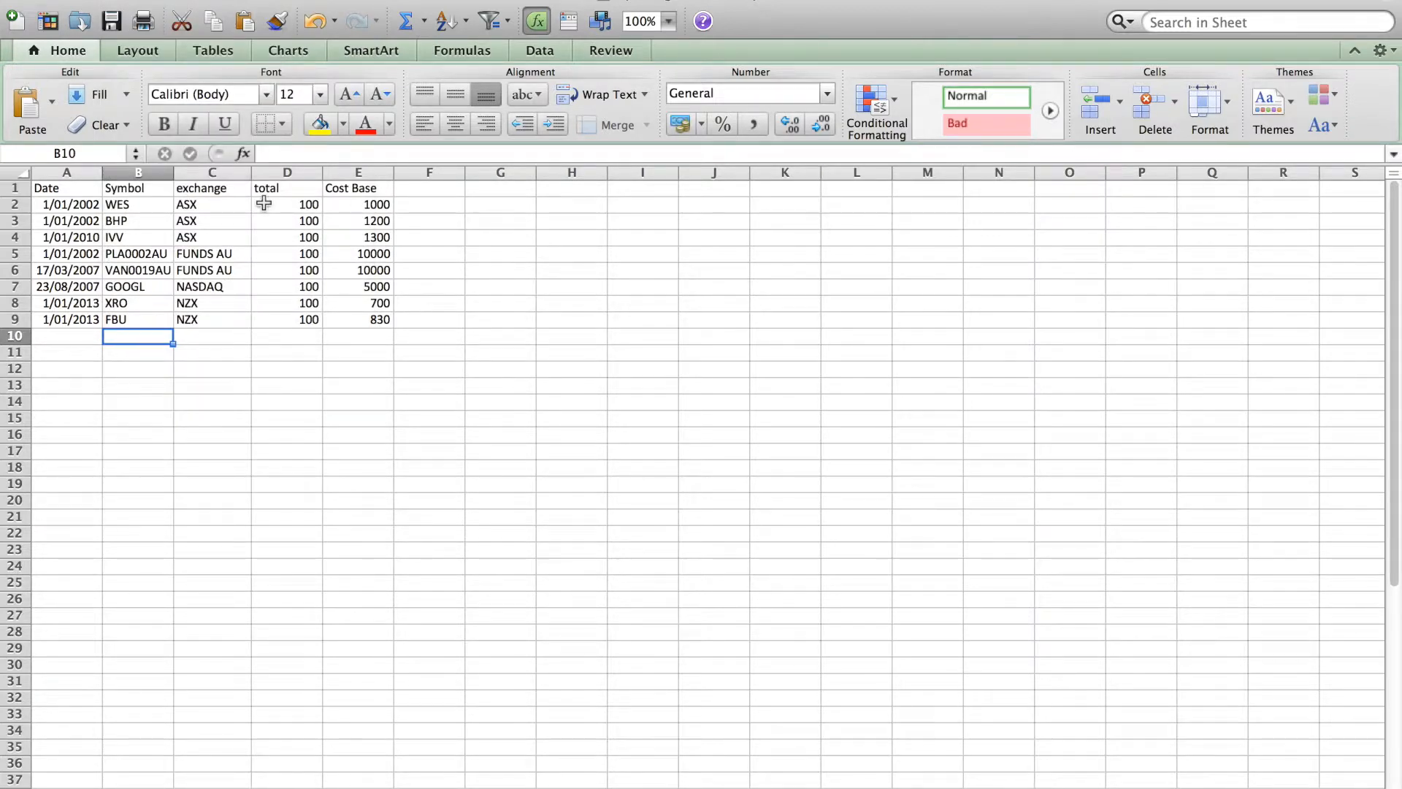
- Review the sheet's Date, Symbol, exchange, total and Cost Base headings and the first rows of dates
{"action": "left_click", "coordinate": [70, 182]}
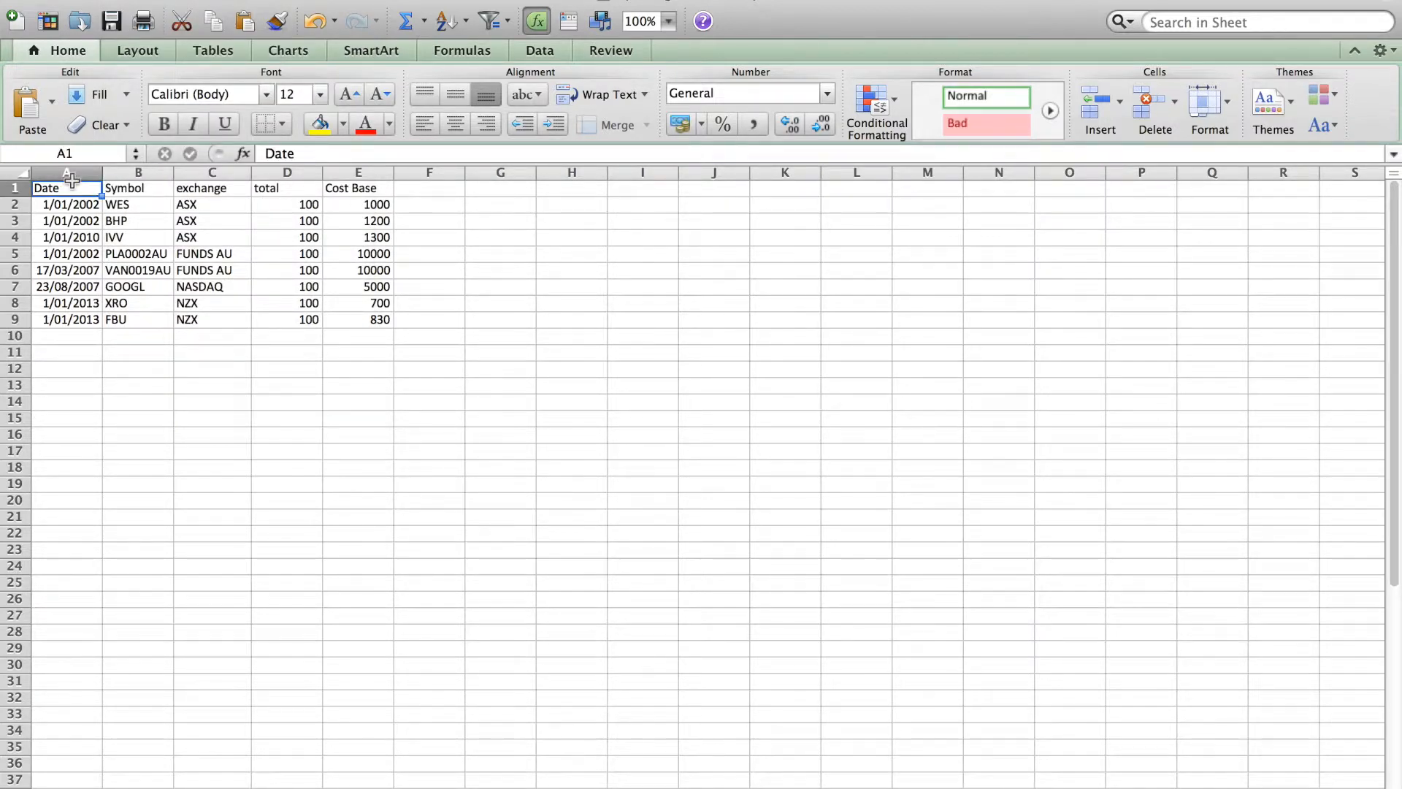
{"action": "key", "text": "Right"}
{"action": "key", "text": "Right"}
{"action": "key", "text": "Right"}
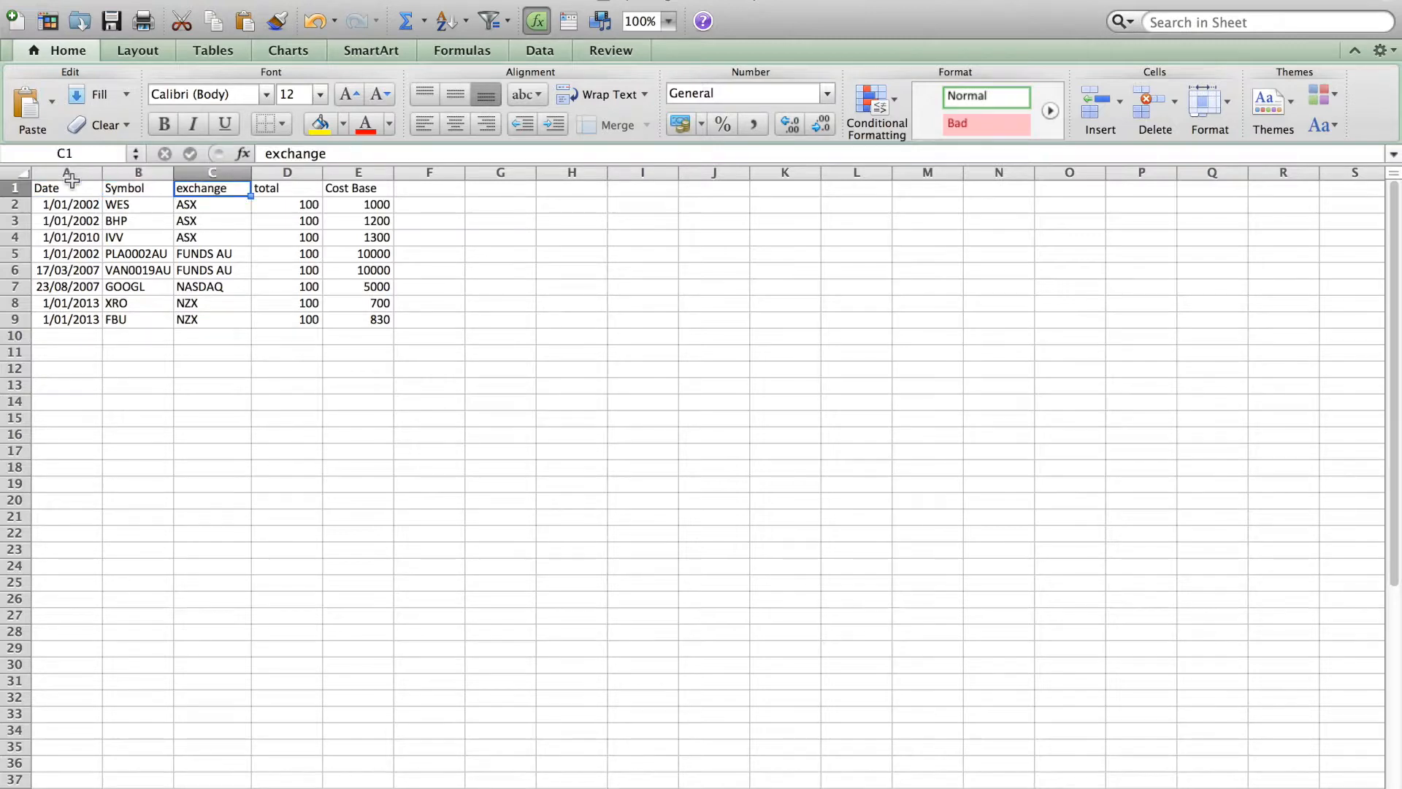
{"action": "key", "text": "Right"}
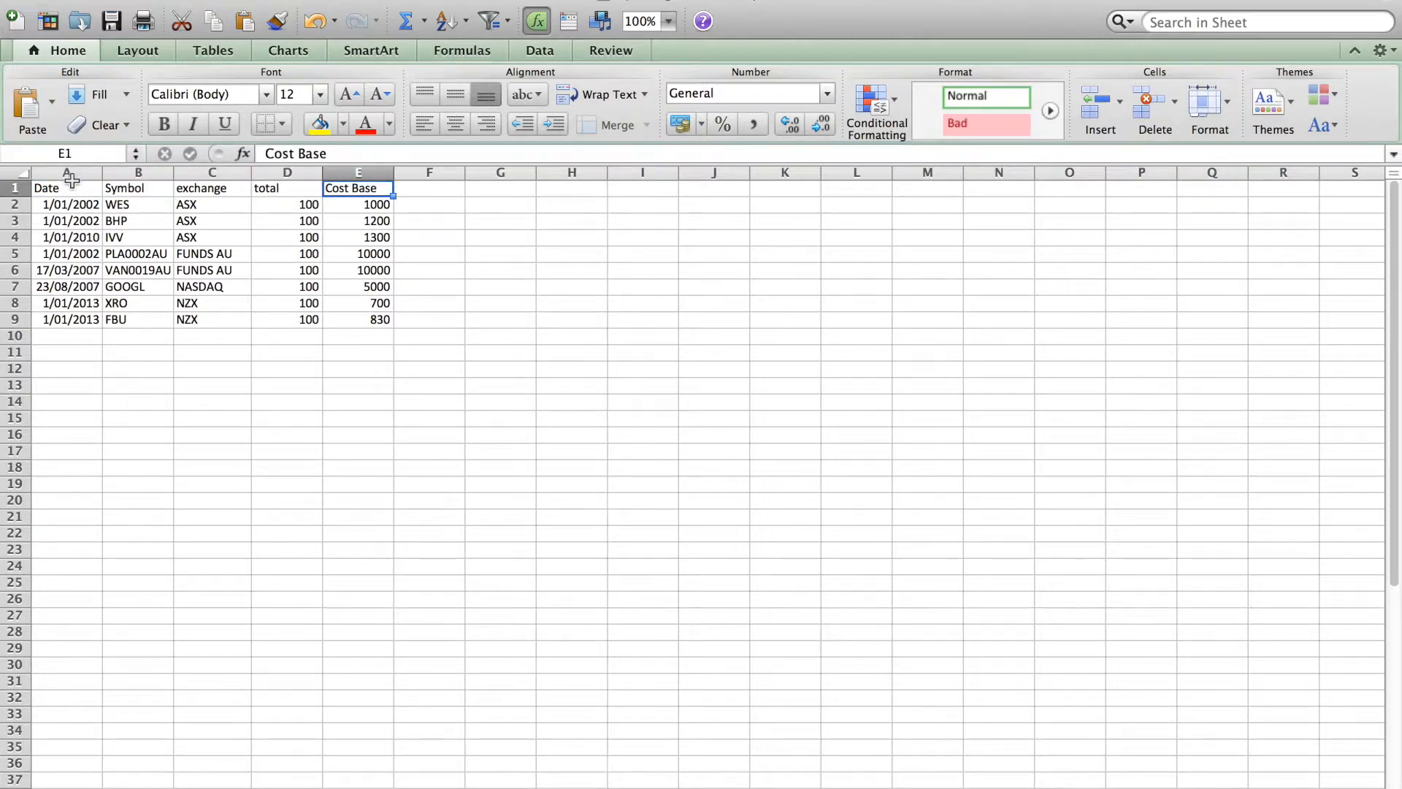
{"action": "key", "text": "Left"}
{"action": "key", "text": "Left"}
{"action": "key", "text": "Left"}
{"action": "key", "text": "Left"}
{"action": "key", "text": "Down"}
{"action": "key", "text": "Down"}
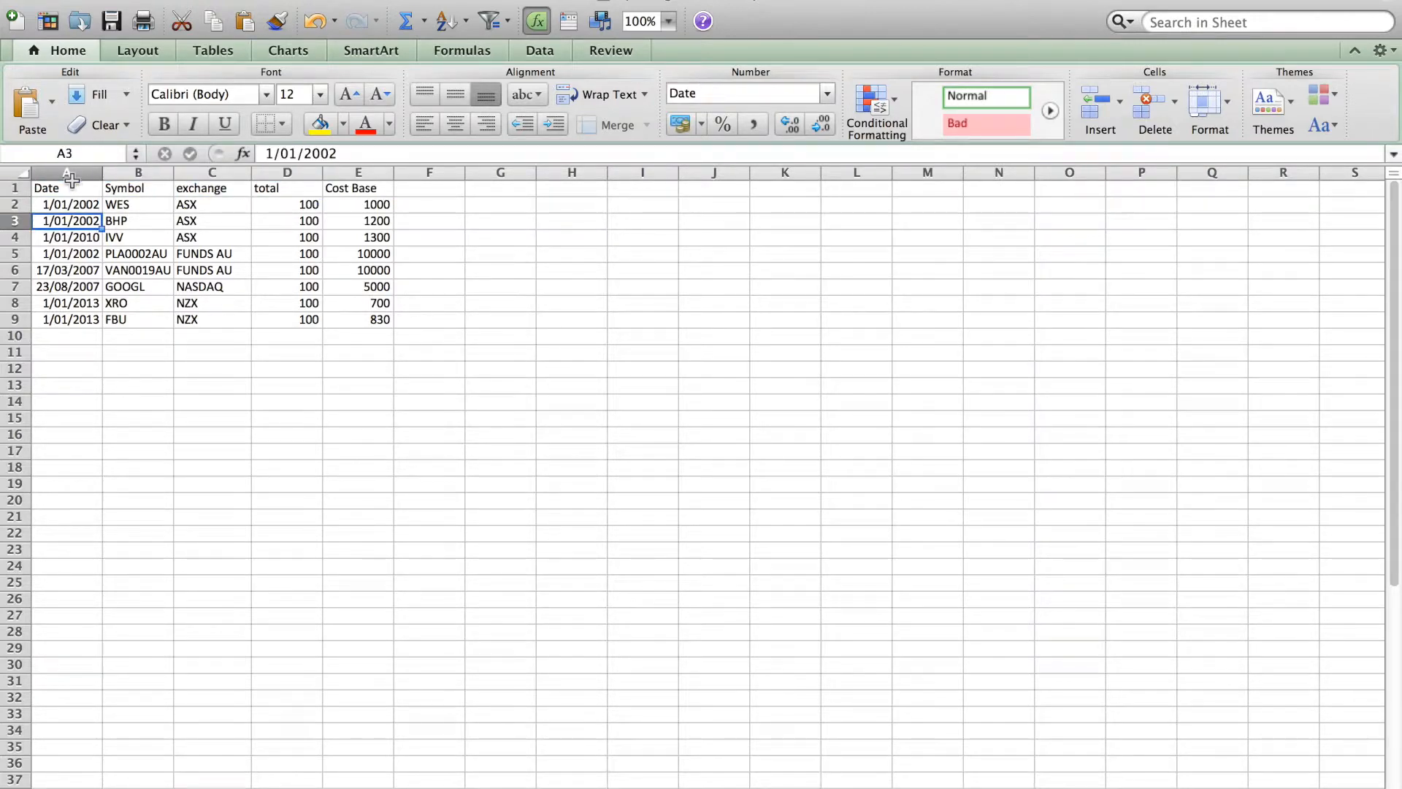
{"action": "key", "text": "Up"}
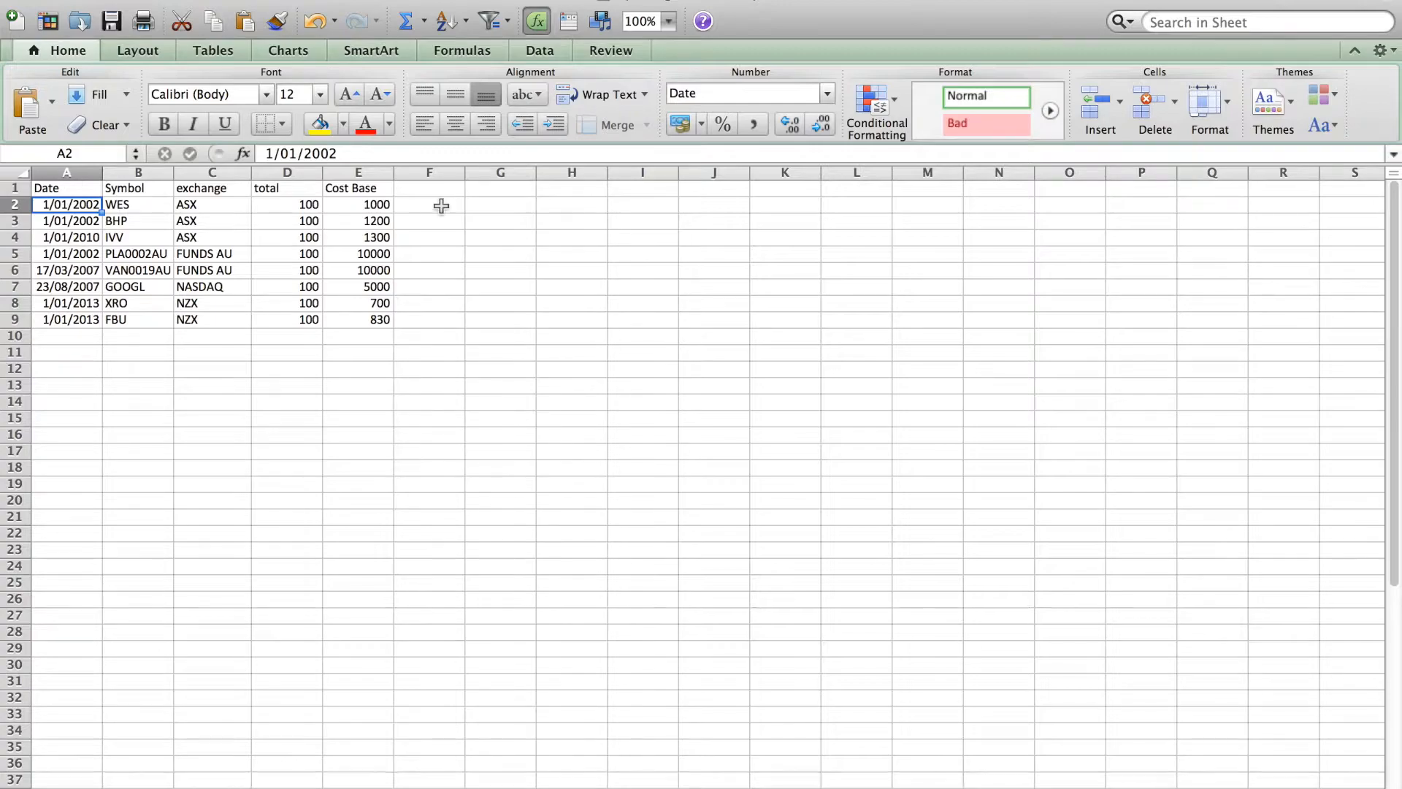
- Switch back to Google Chrome and upload the "opening balance import" file from the Desktop into the CSV Importer
{"action": "key", "text": "ctrl+Up"}
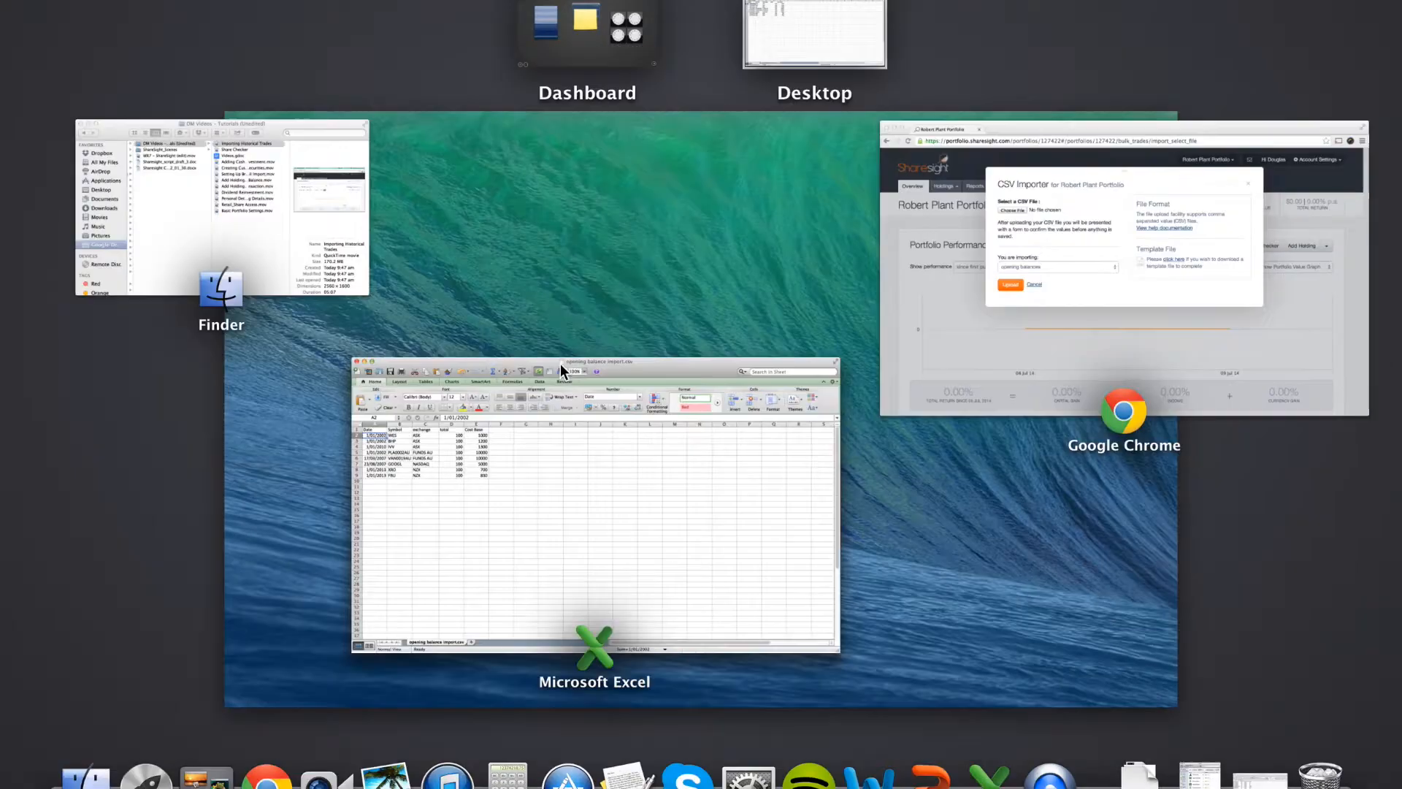
{"action": "left_click", "coordinate": [1053, 289]}
{"action": "left_click", "coordinate": [380, 238]}
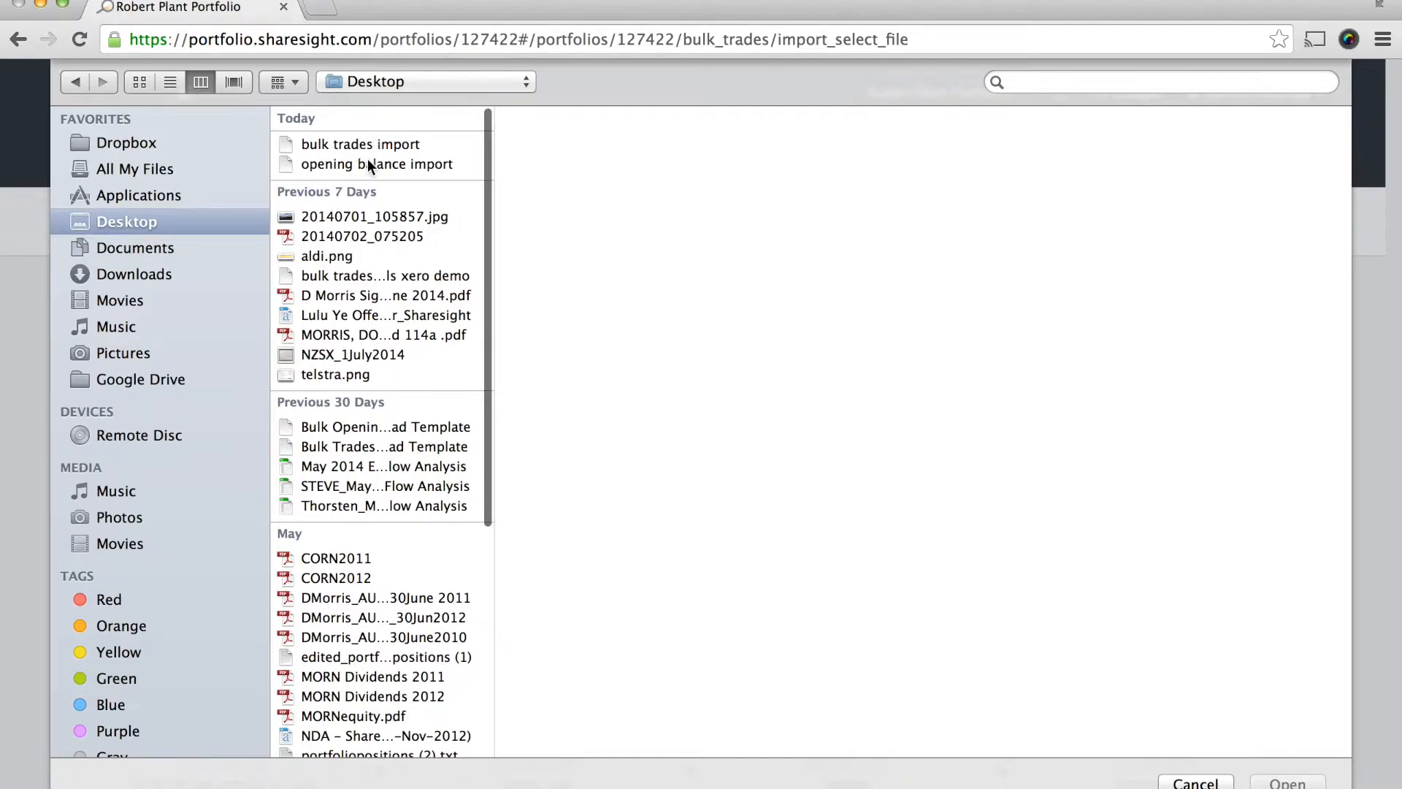
{"action": "left_click", "coordinate": [366, 160]}
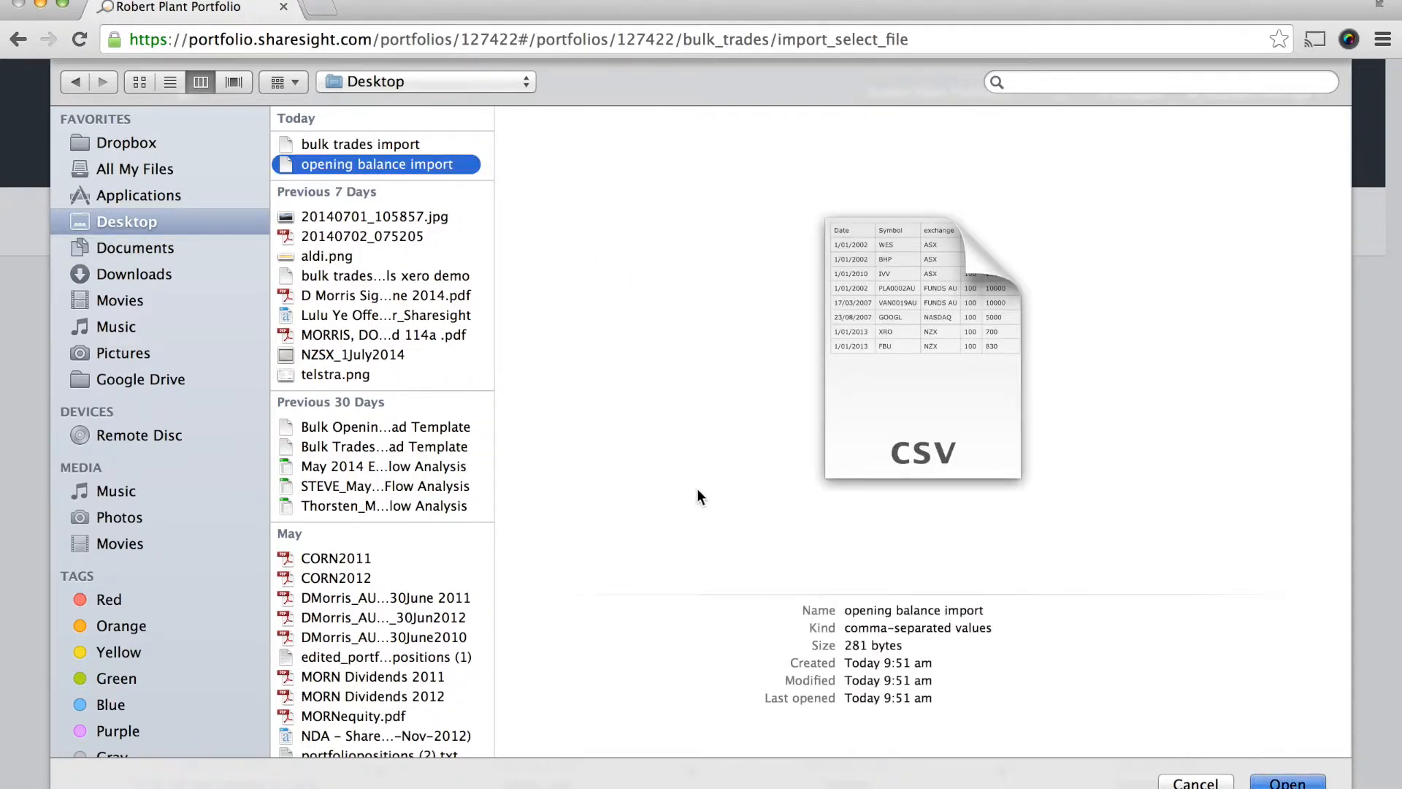
{"action": "key", "text": "Return"}
{"action": "left_click", "coordinate": [368, 466]}
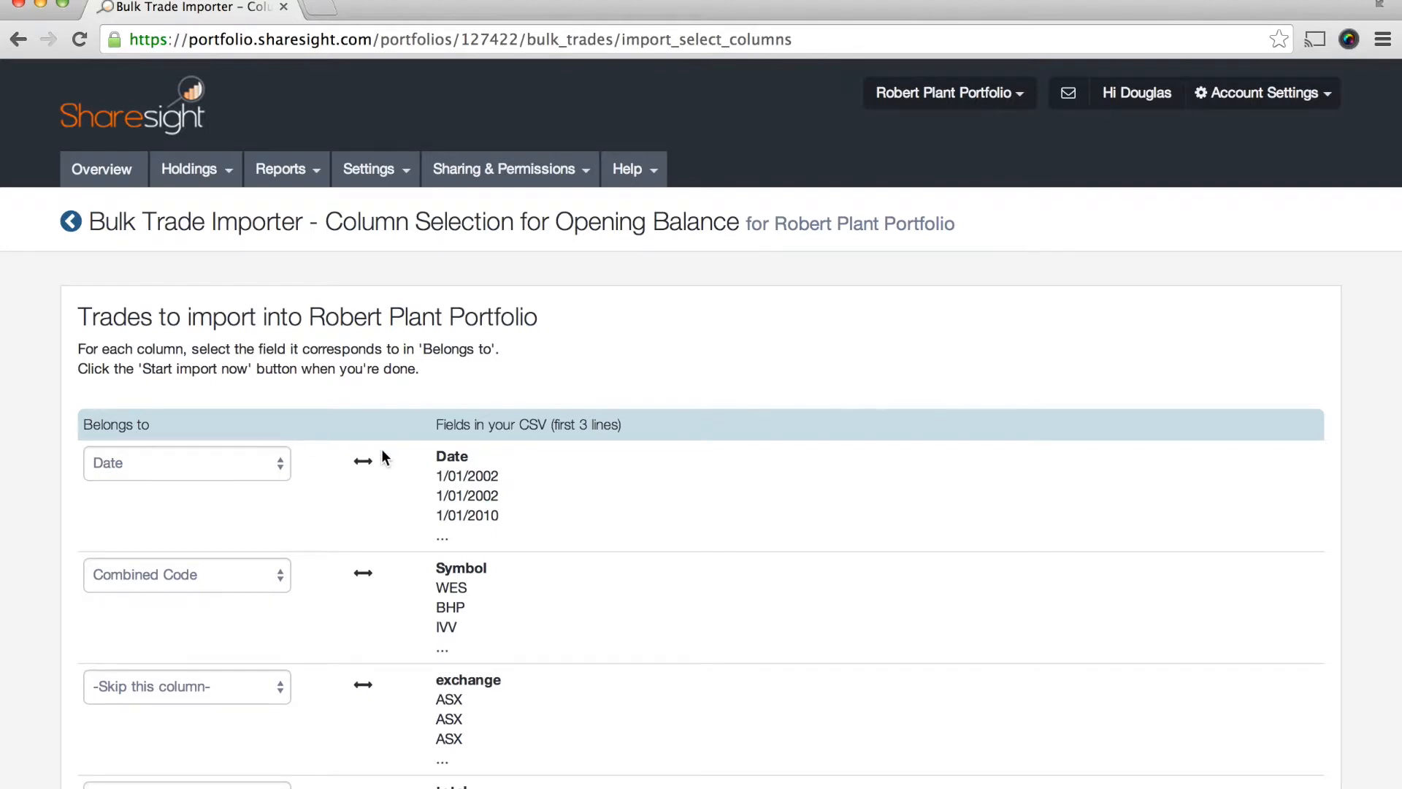
- Examine how each CSV field is matched to a Sharesight field, including the Date and Symbol columns
{"action": "left_click_drag", "start_coordinate": [436, 424], "coordinate": [549, 422]}
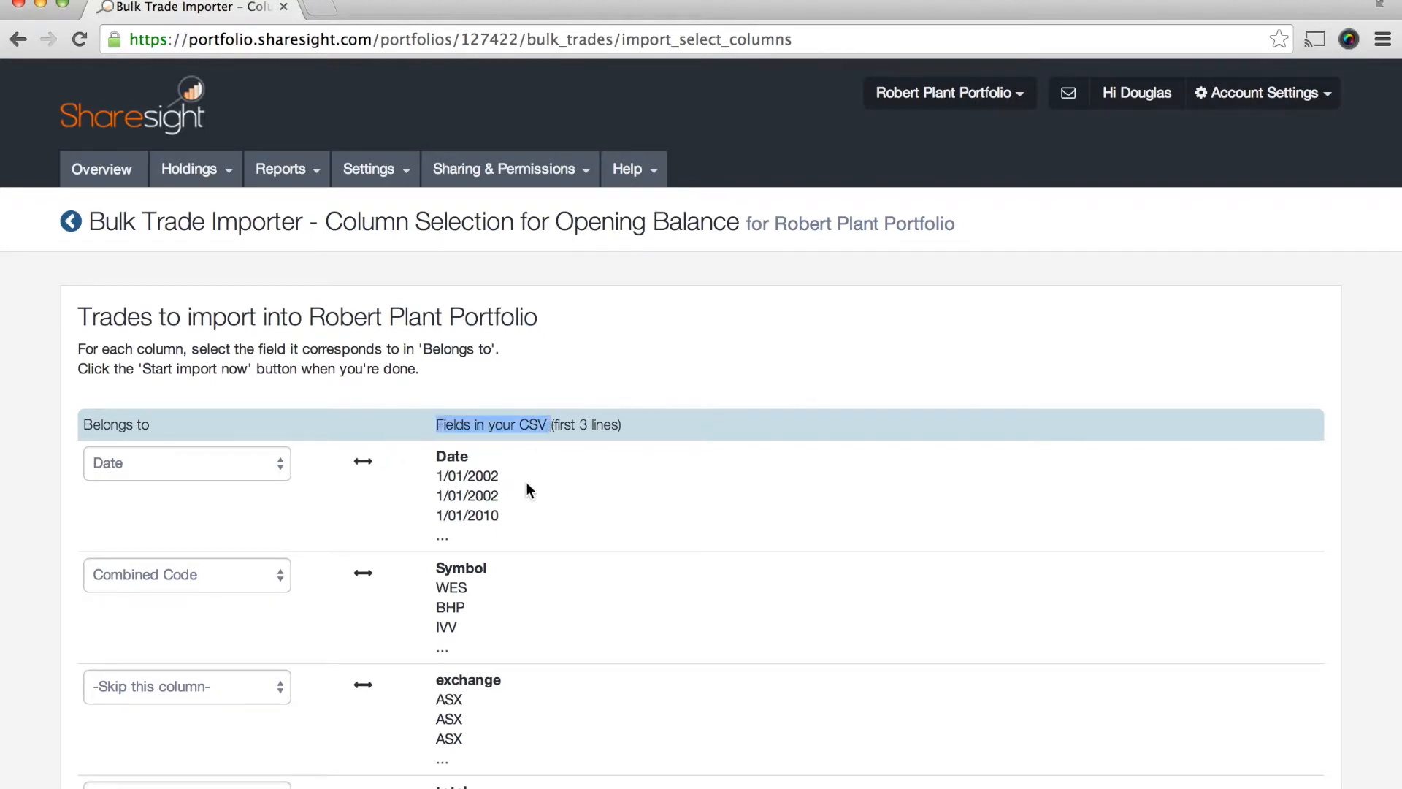
{"action": "scroll", "coordinate": [525, 481], "scroll_direction": "down", "scroll_amount": 1}
{"action": "scroll", "coordinate": [526, 480], "scroll_direction": "down", "scroll_amount": 3}
{"action": "left_click", "coordinate": [473, 396]}
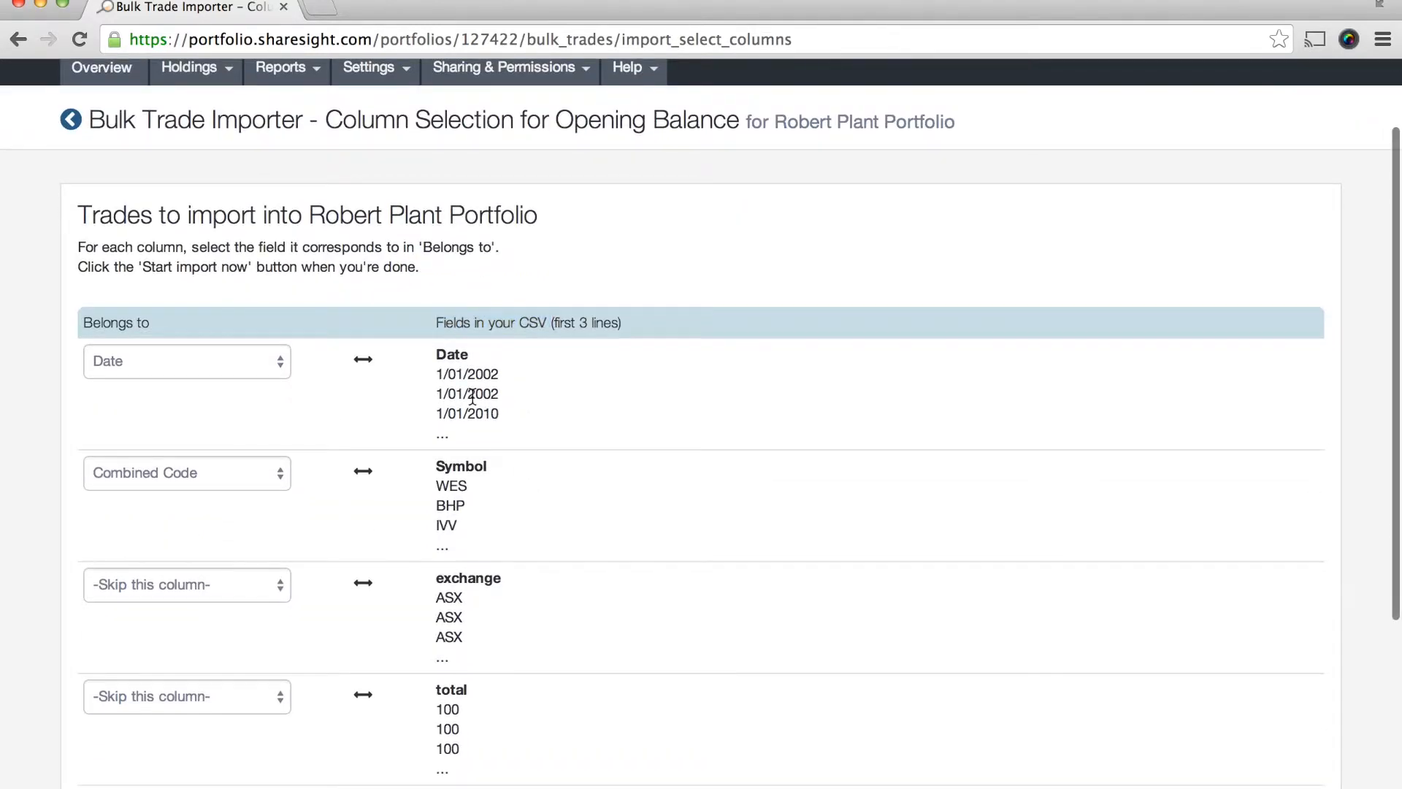
{"action": "scroll", "coordinate": [403, 371], "scroll_direction": "down", "scroll_amount": 2}
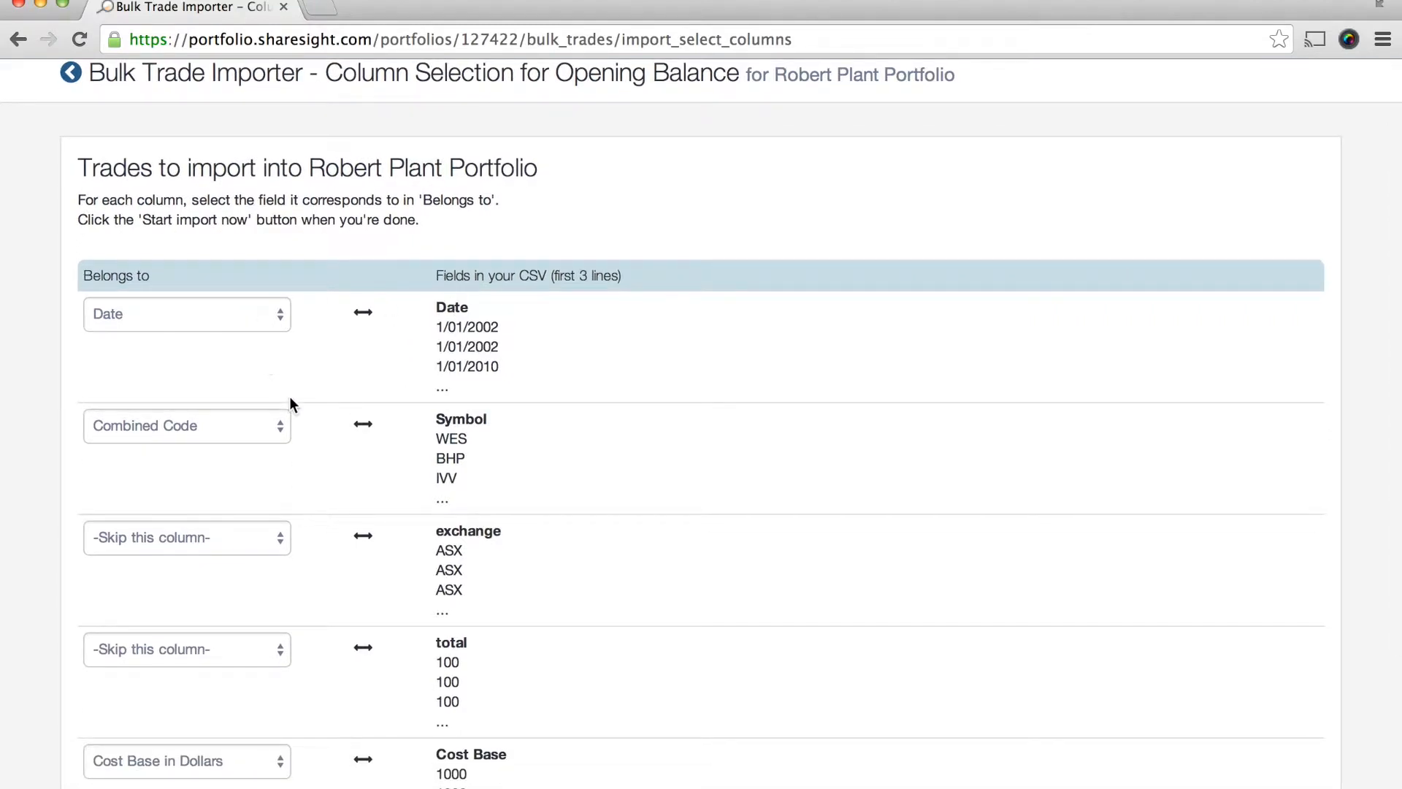
{"action": "scroll", "coordinate": [289, 402], "scroll_direction": "down", "scroll_amount": 2}
{"action": "scroll", "coordinate": [290, 397], "scroll_direction": "down", "scroll_amount": 1}
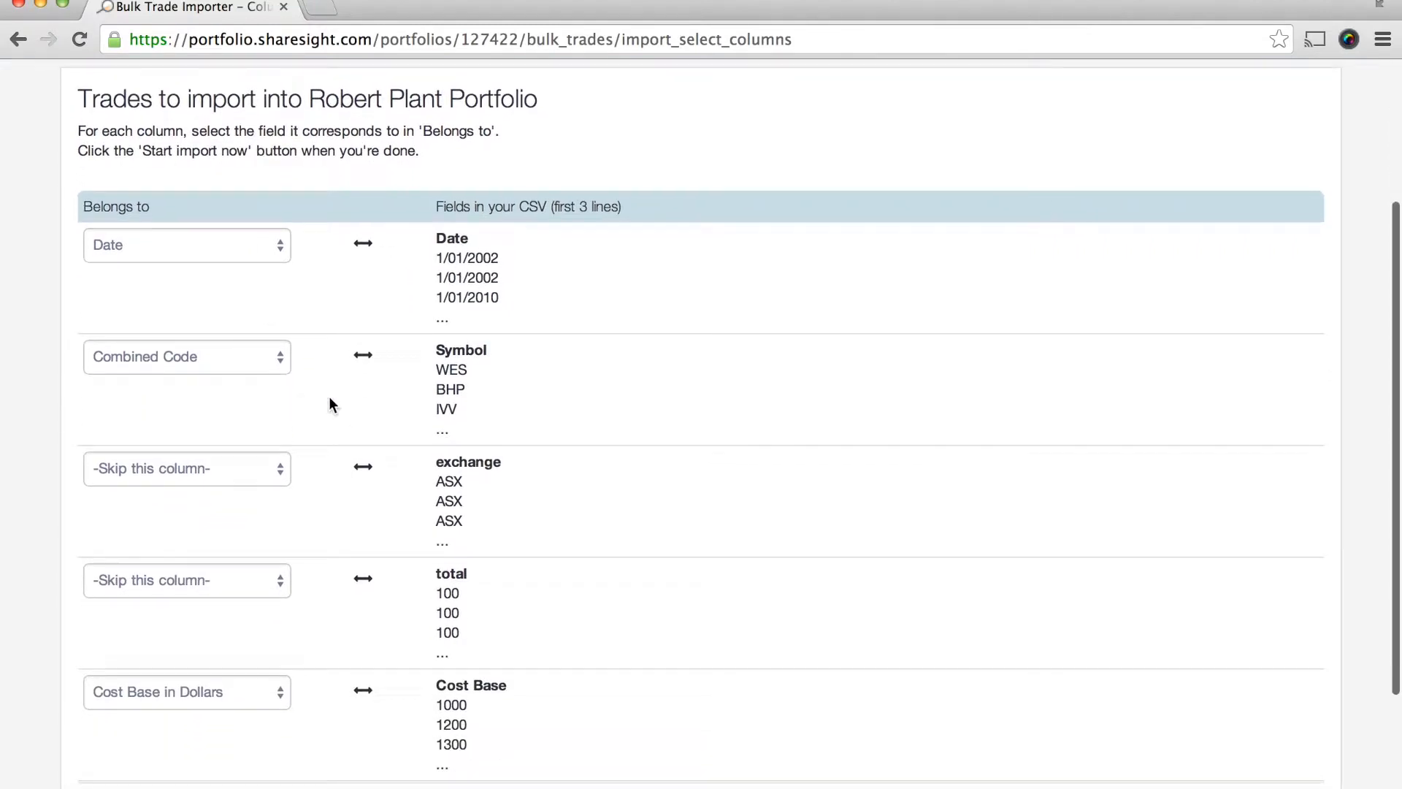
{"action": "double_click", "coordinate": [452, 352]}
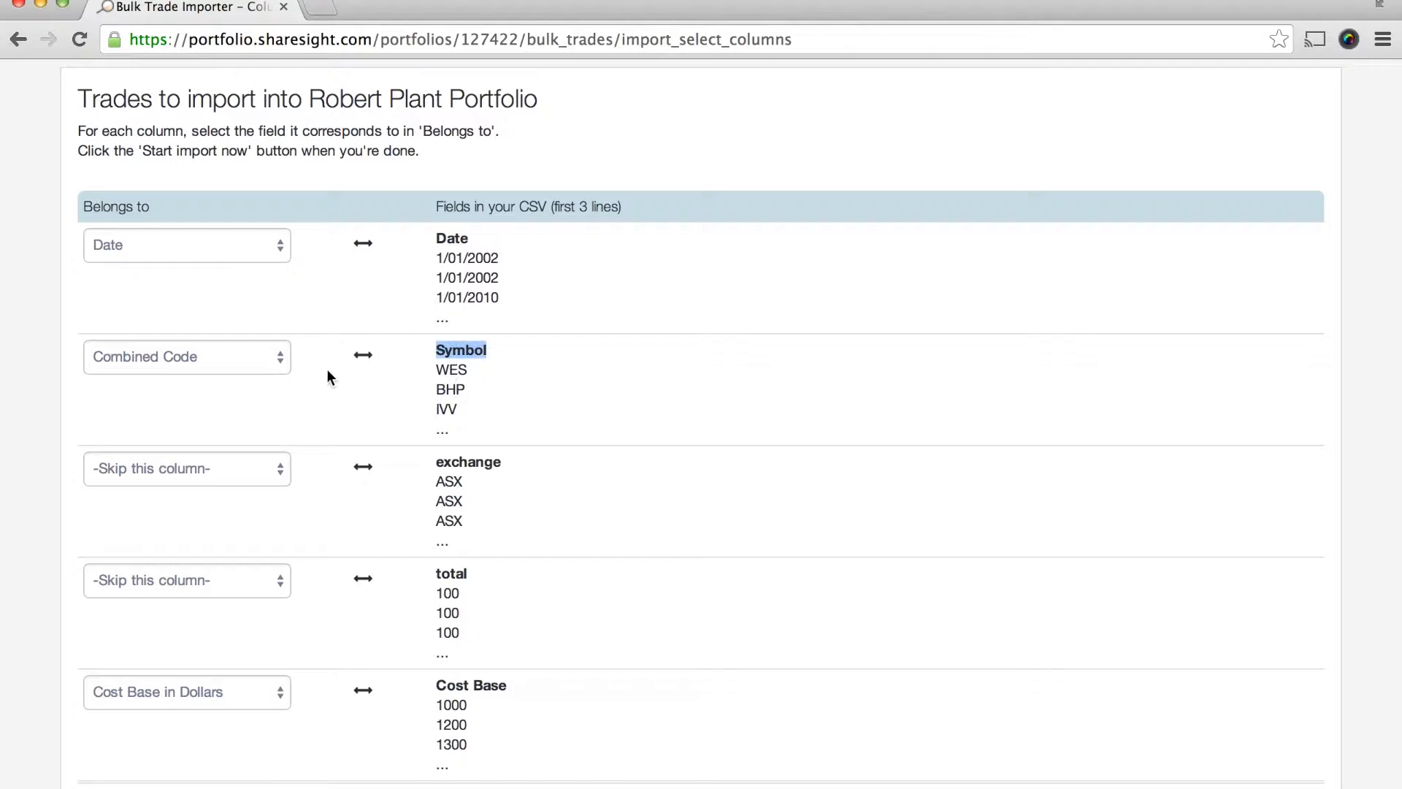
{"action": "left_click", "coordinate": [336, 369]}
{"action": "scroll", "coordinate": [445, 405], "scroll_direction": "down", "scroll_amount": 3}
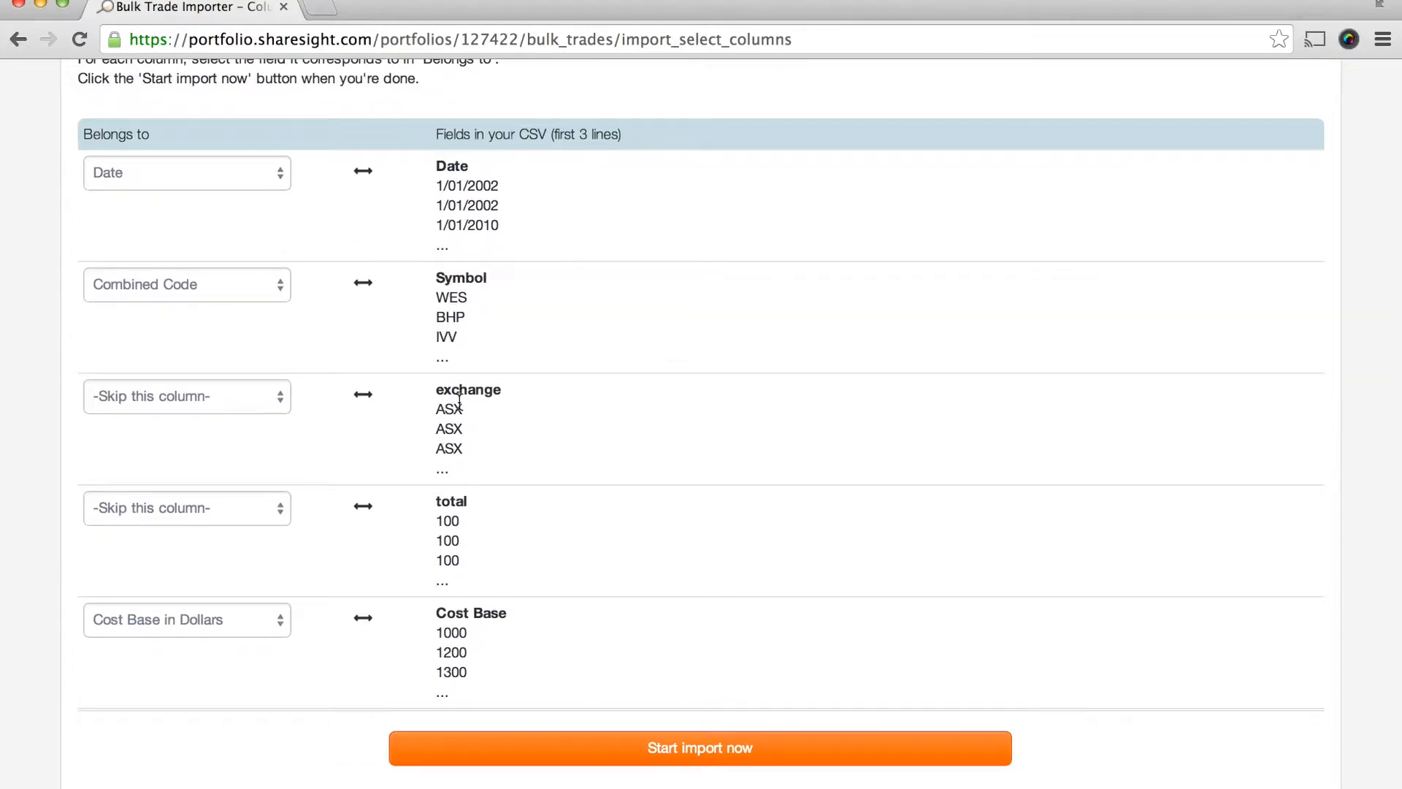
- Map the exchange column to Market Code and the total column to Quantity, and start the import
{"action": "left_click", "coordinate": [246, 396]}
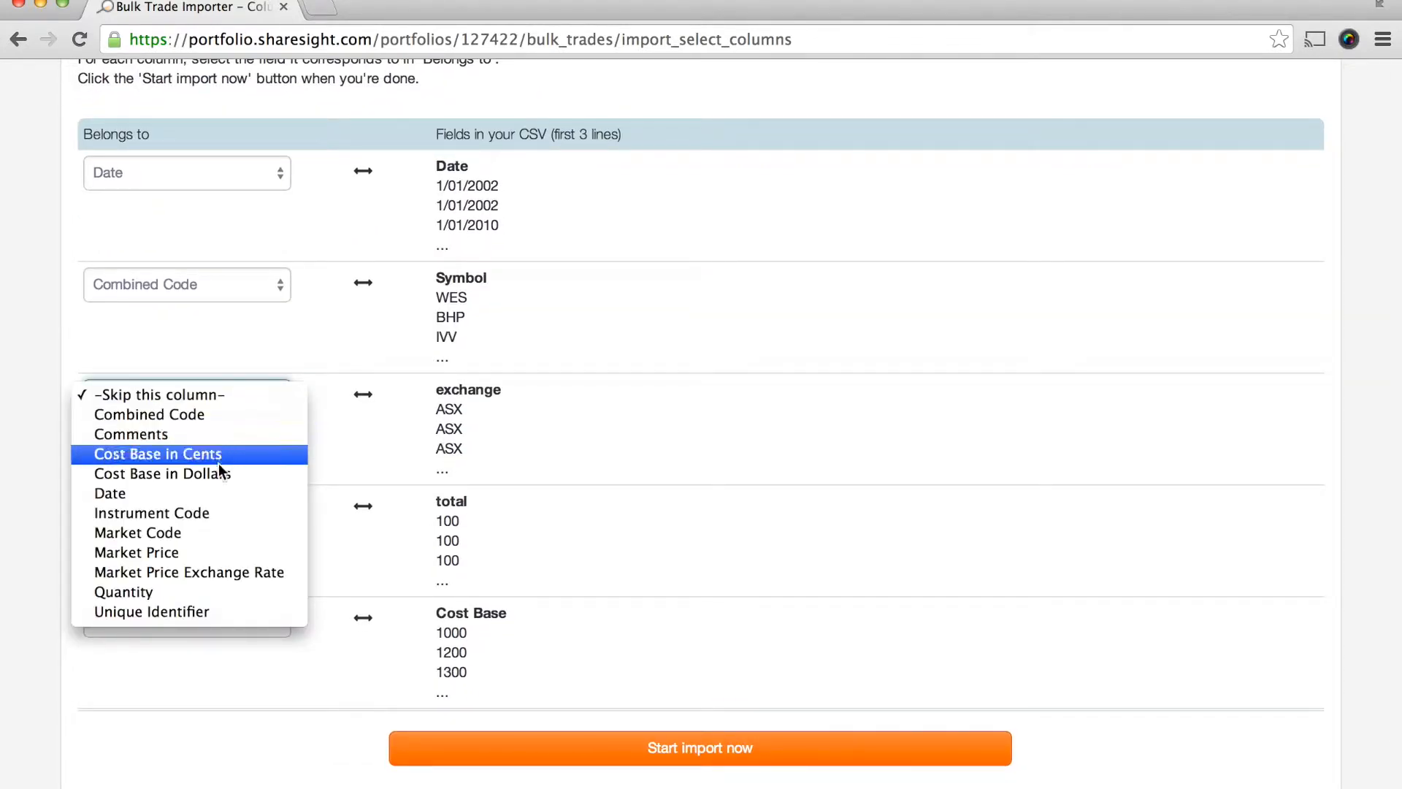
{"action": "left_click", "coordinate": [217, 548]}
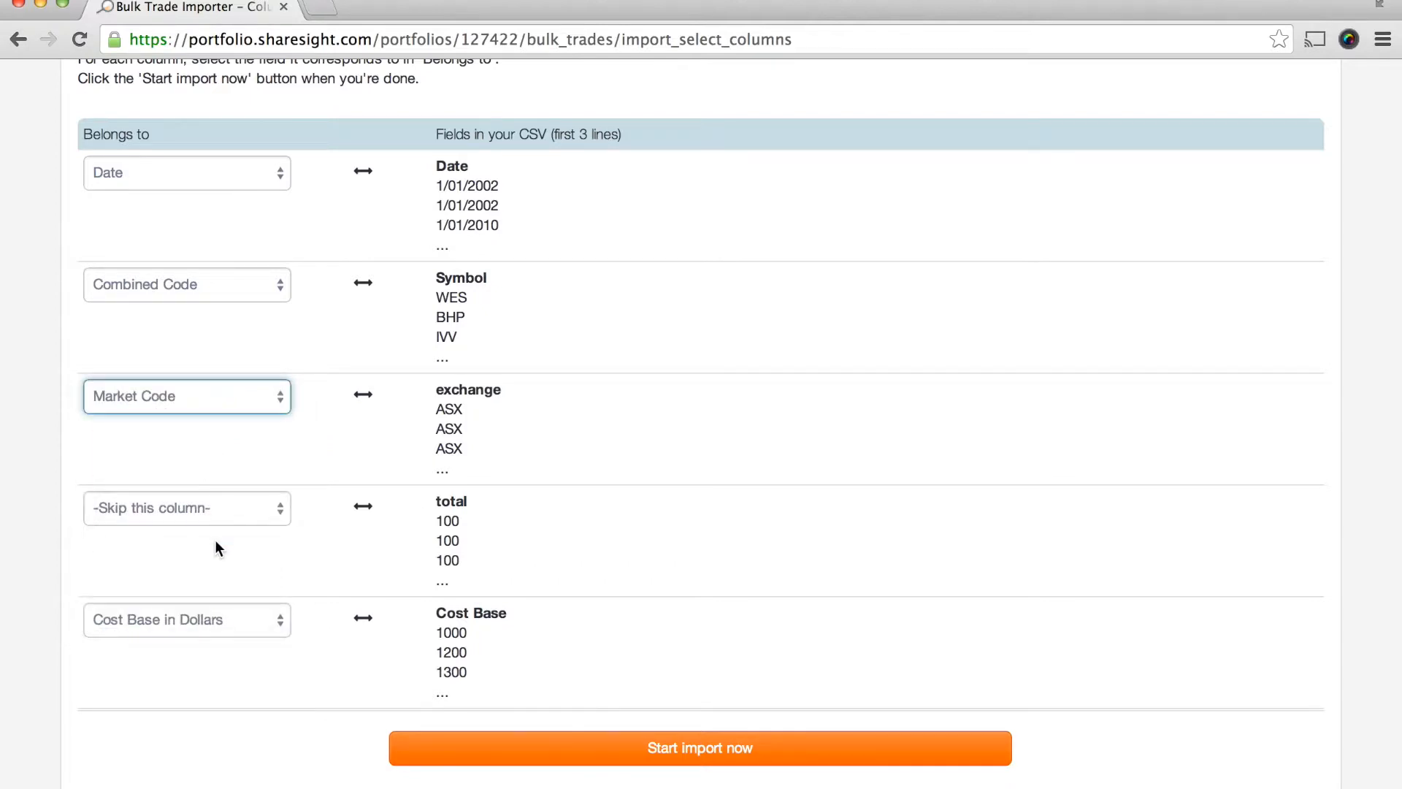
{"action": "left_click", "coordinate": [461, 501]}
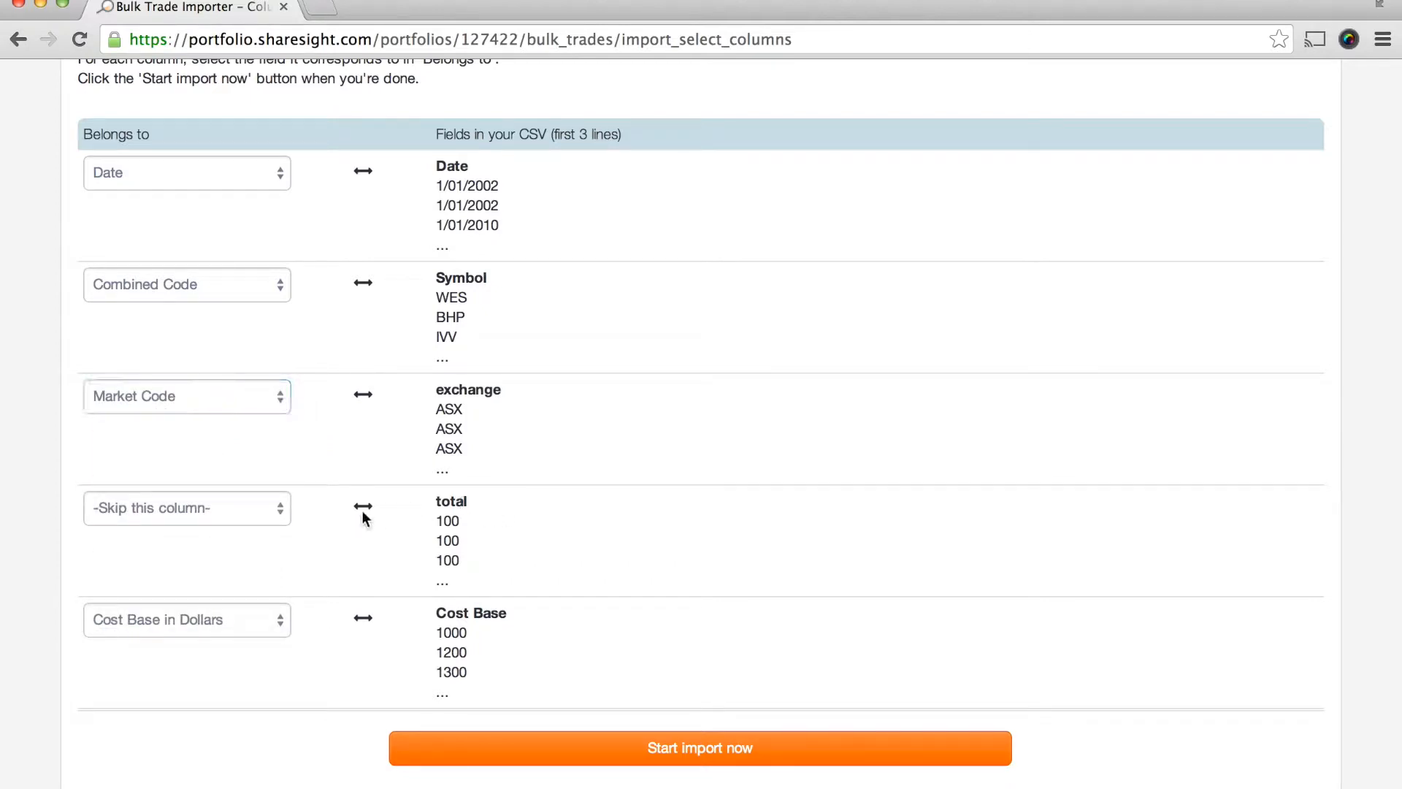
{"action": "left_click", "coordinate": [257, 504]}
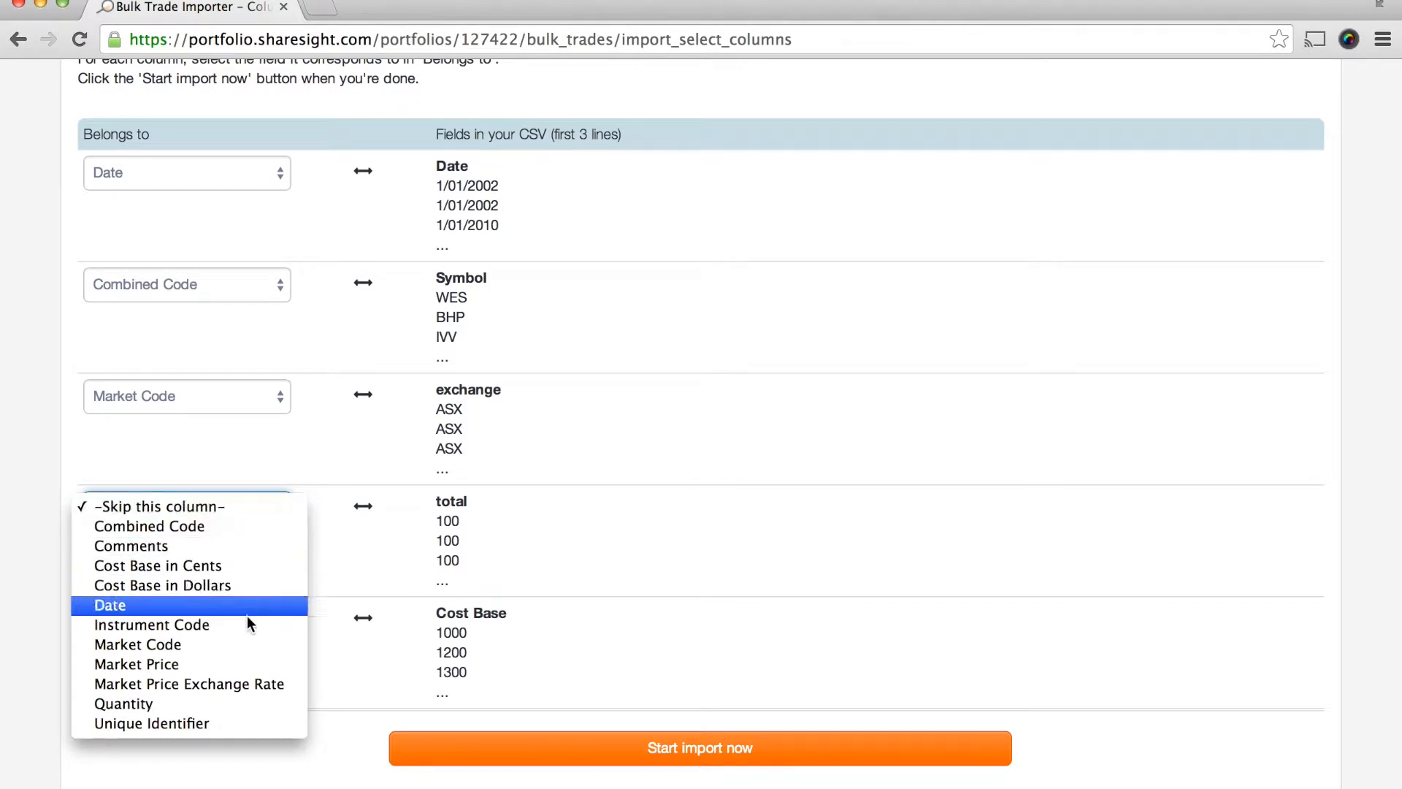
{"action": "left_click", "coordinate": [237, 708]}
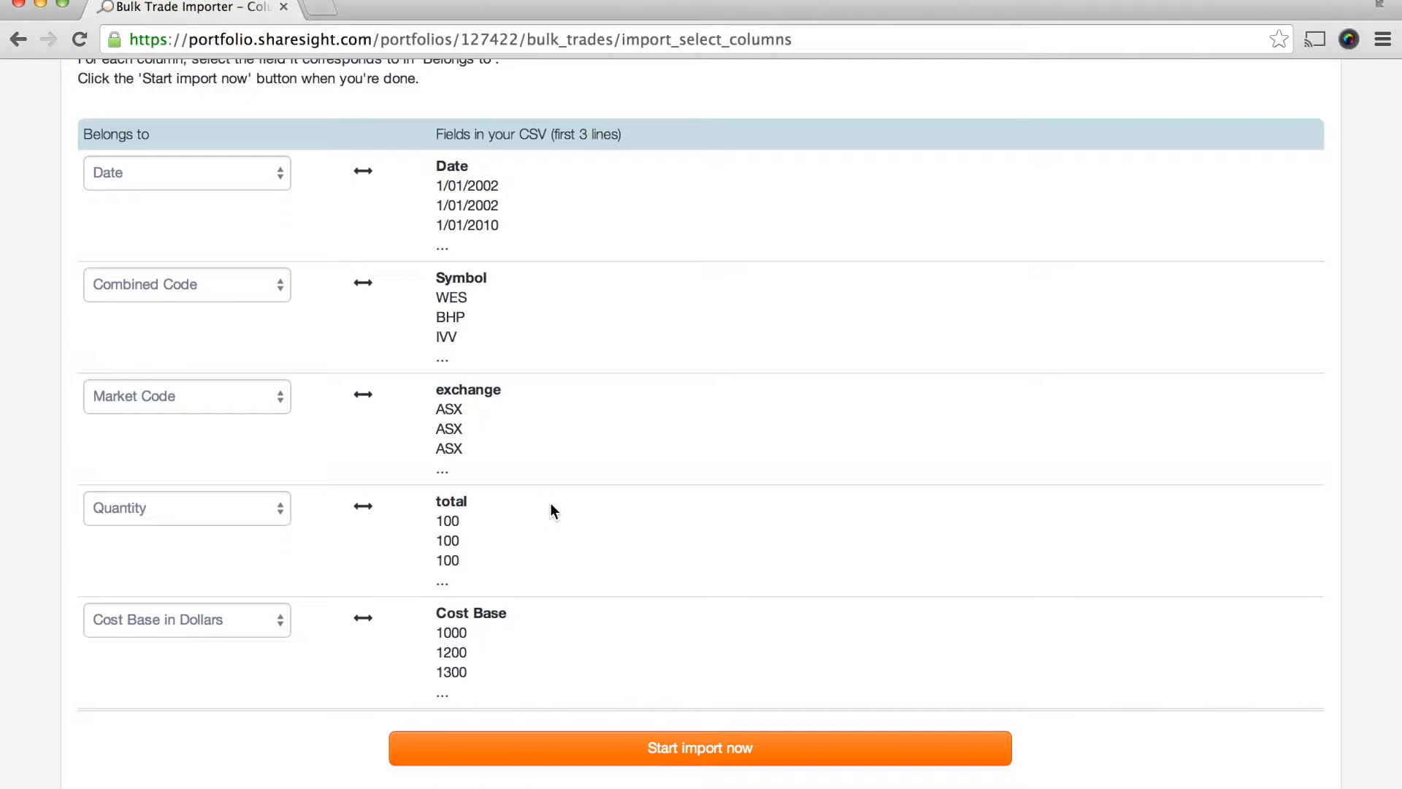
{"action": "left_click", "coordinate": [628, 760]}
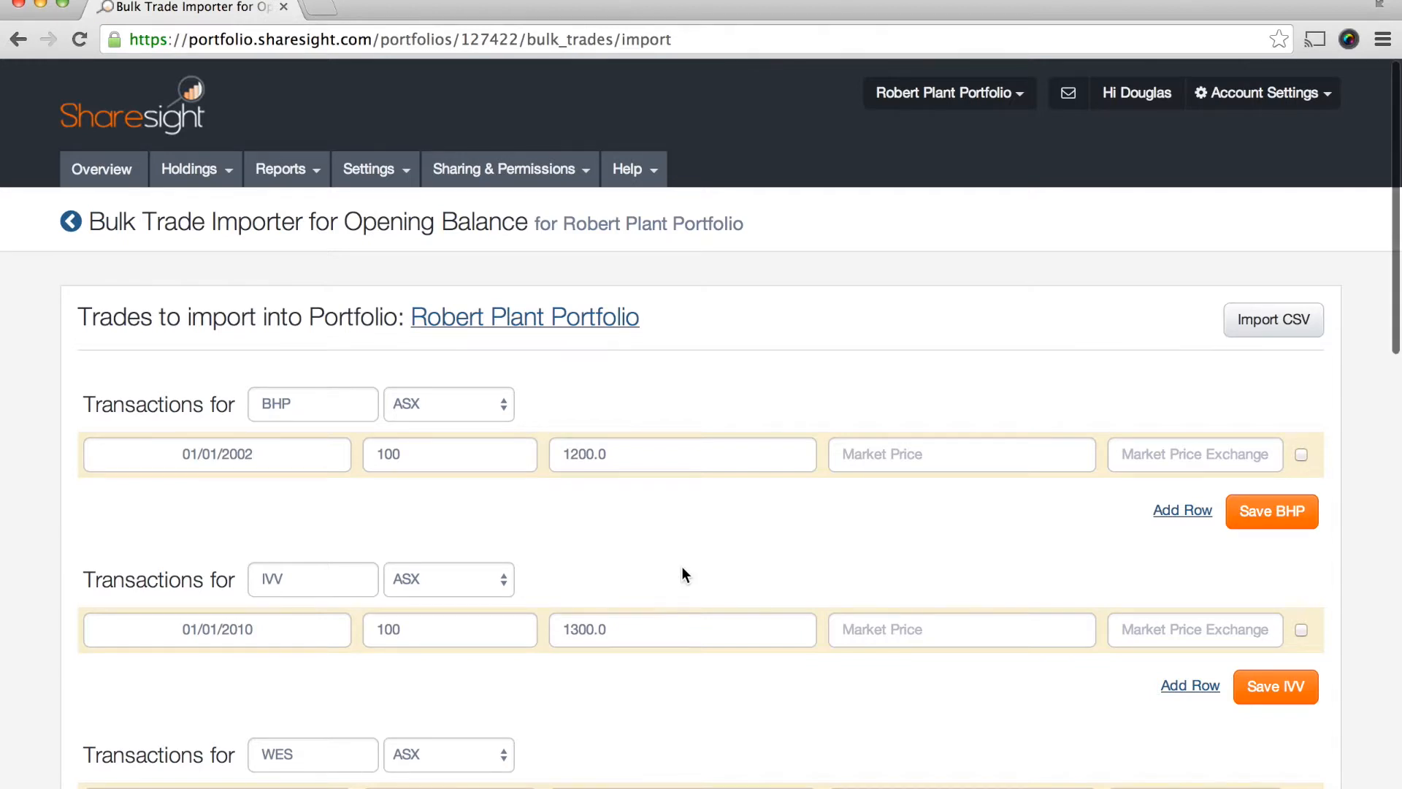
- Review the listed transactions and set the quantity of the WES transaction to 200
{"action": "scroll", "coordinate": [681, 567], "scroll_direction": "down", "scroll_amount": 3}
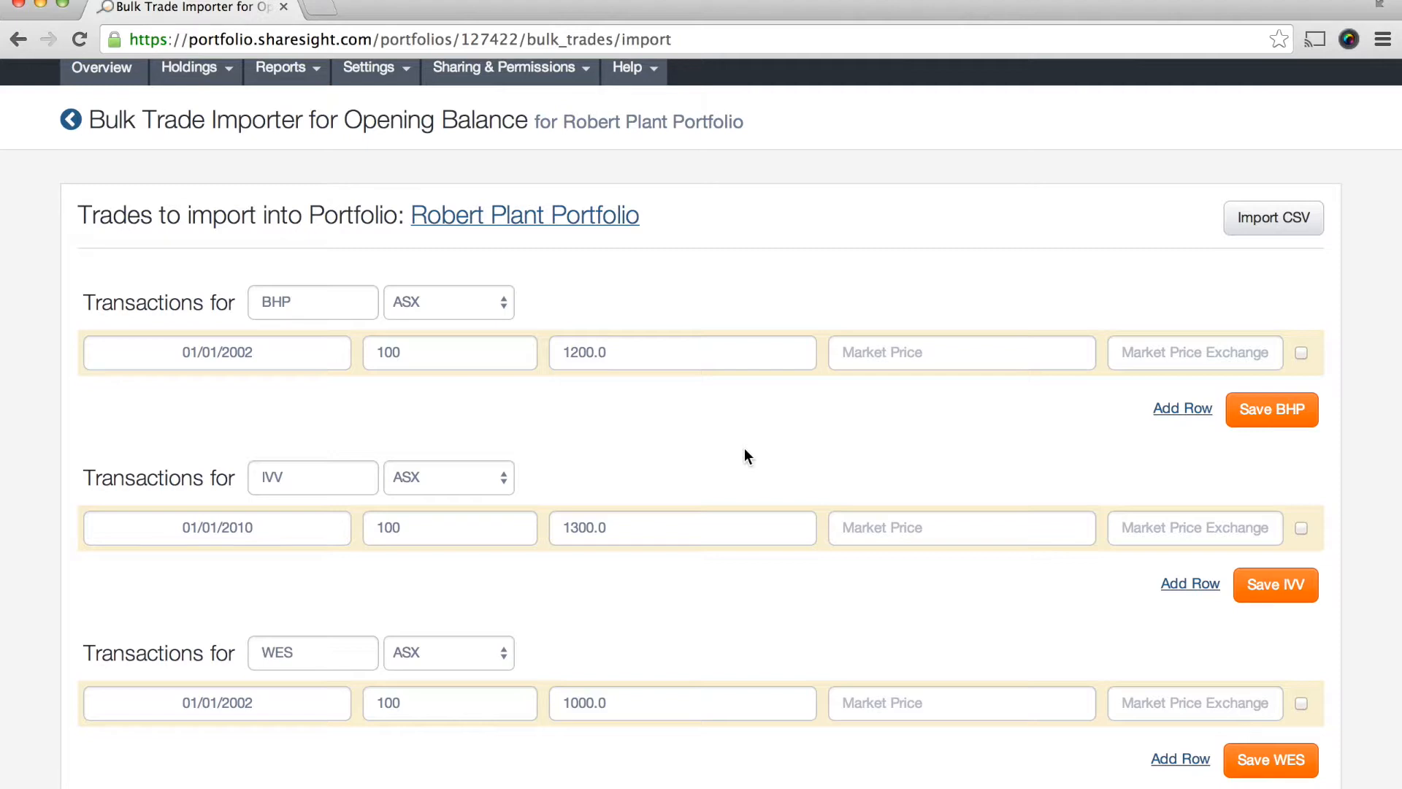
{"action": "scroll", "coordinate": [816, 486], "scroll_direction": "down", "scroll_amount": 3}
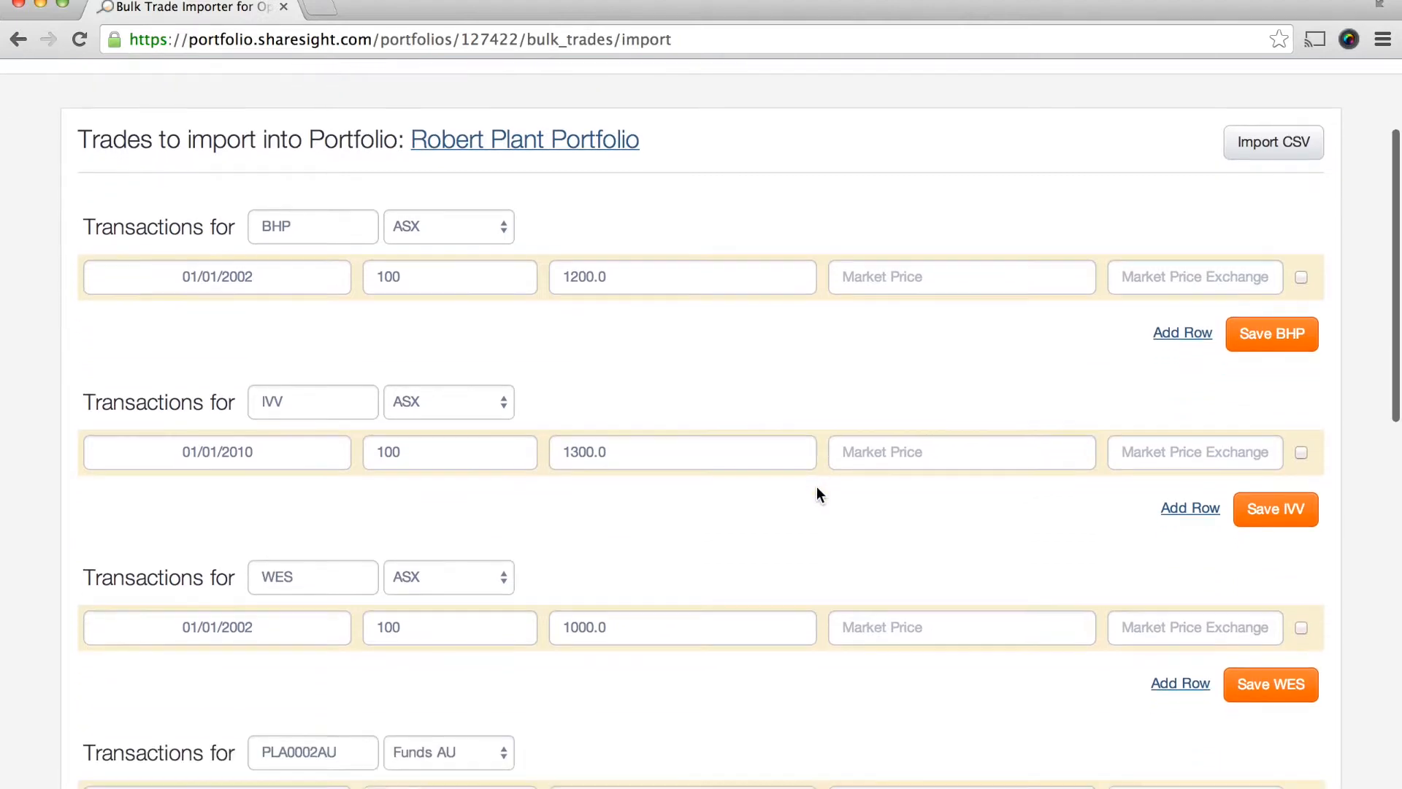
{"action": "scroll", "coordinate": [688, 391], "scroll_direction": "down", "scroll_amount": 5}
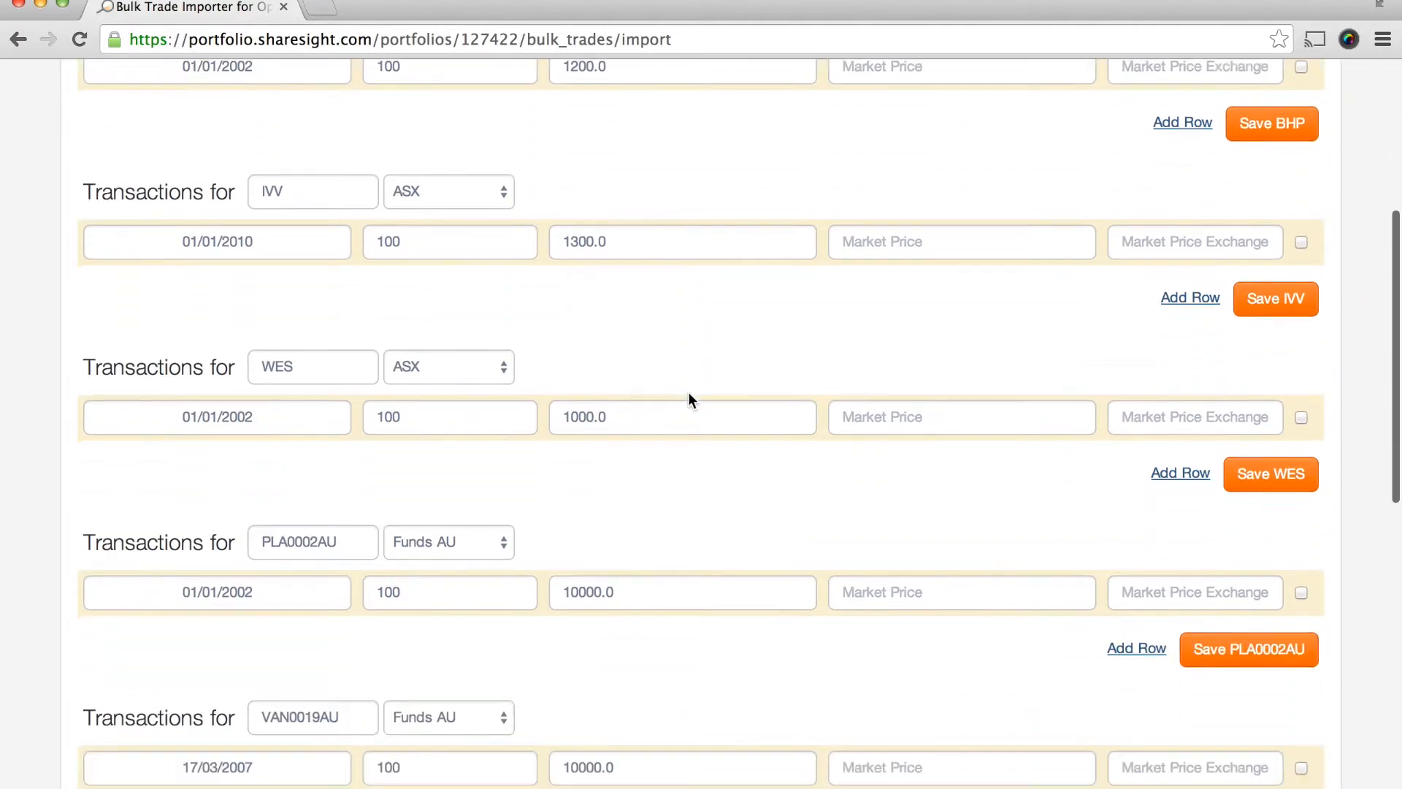
{"action": "scroll", "coordinate": [635, 277], "scroll_direction": "down", "scroll_amount": 2}
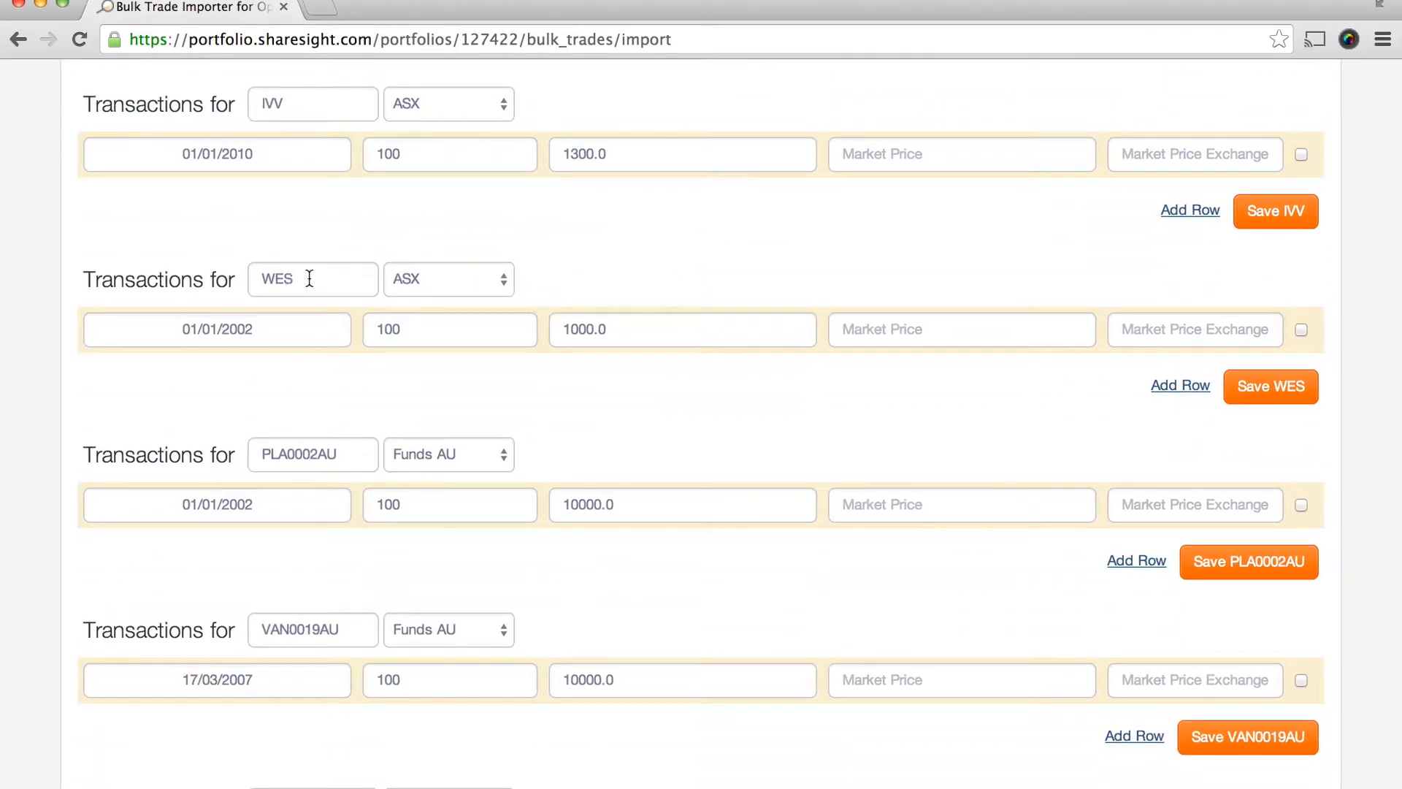
{"action": "left_click", "coordinate": [425, 341]}
{"action": "key", "text": "BackSpace"}
{"action": "key", "text": "BackSpace"}
{"action": "key", "text": "BackSpace"}
{"action": "type", "text": "200"}
{"action": "left_click", "coordinate": [663, 387]}
- Save all of the listed opening balance transactions to the portfolio
{"action": "scroll", "coordinate": [1072, 408], "scroll_direction": "down", "scroll_amount": 10}
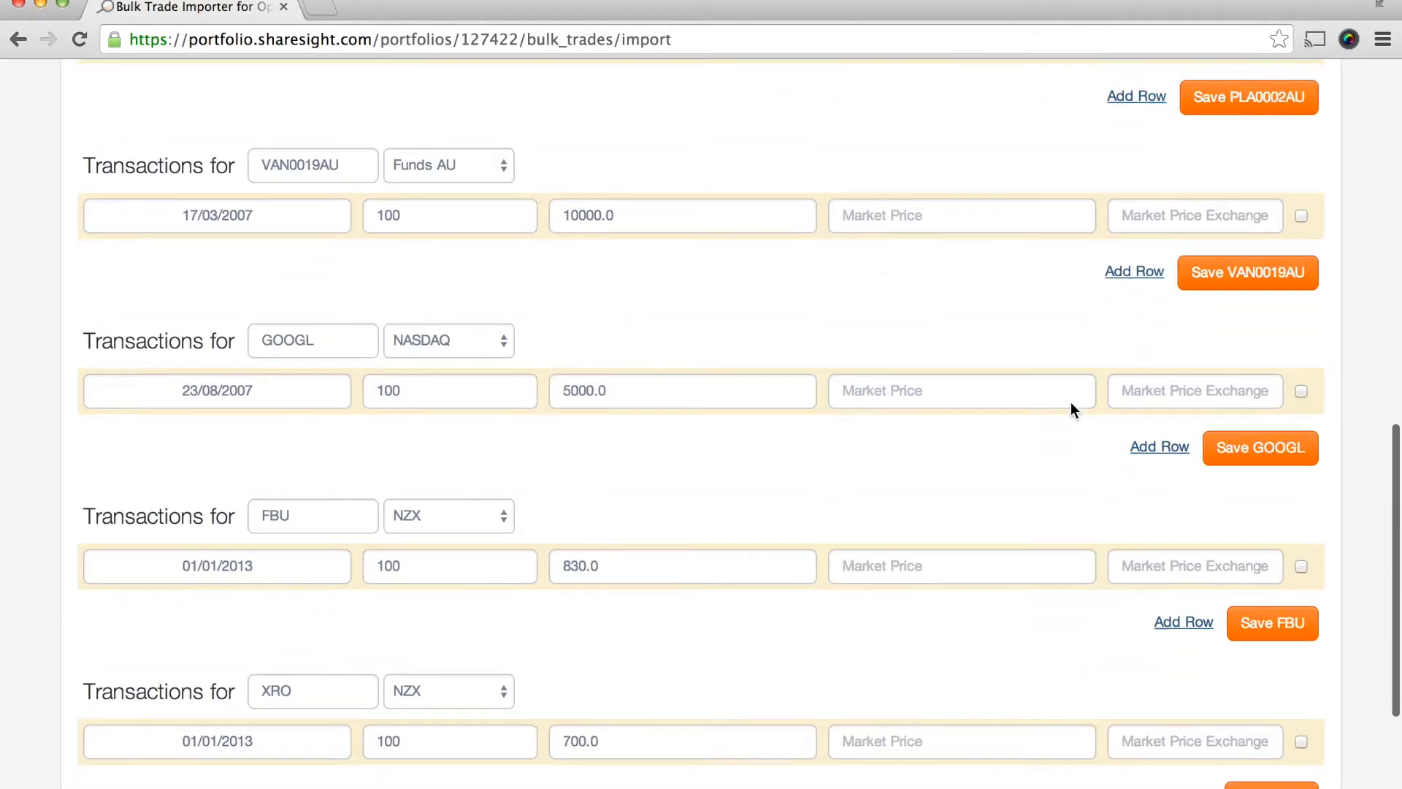
{"action": "left_click", "coordinate": [820, 651]}
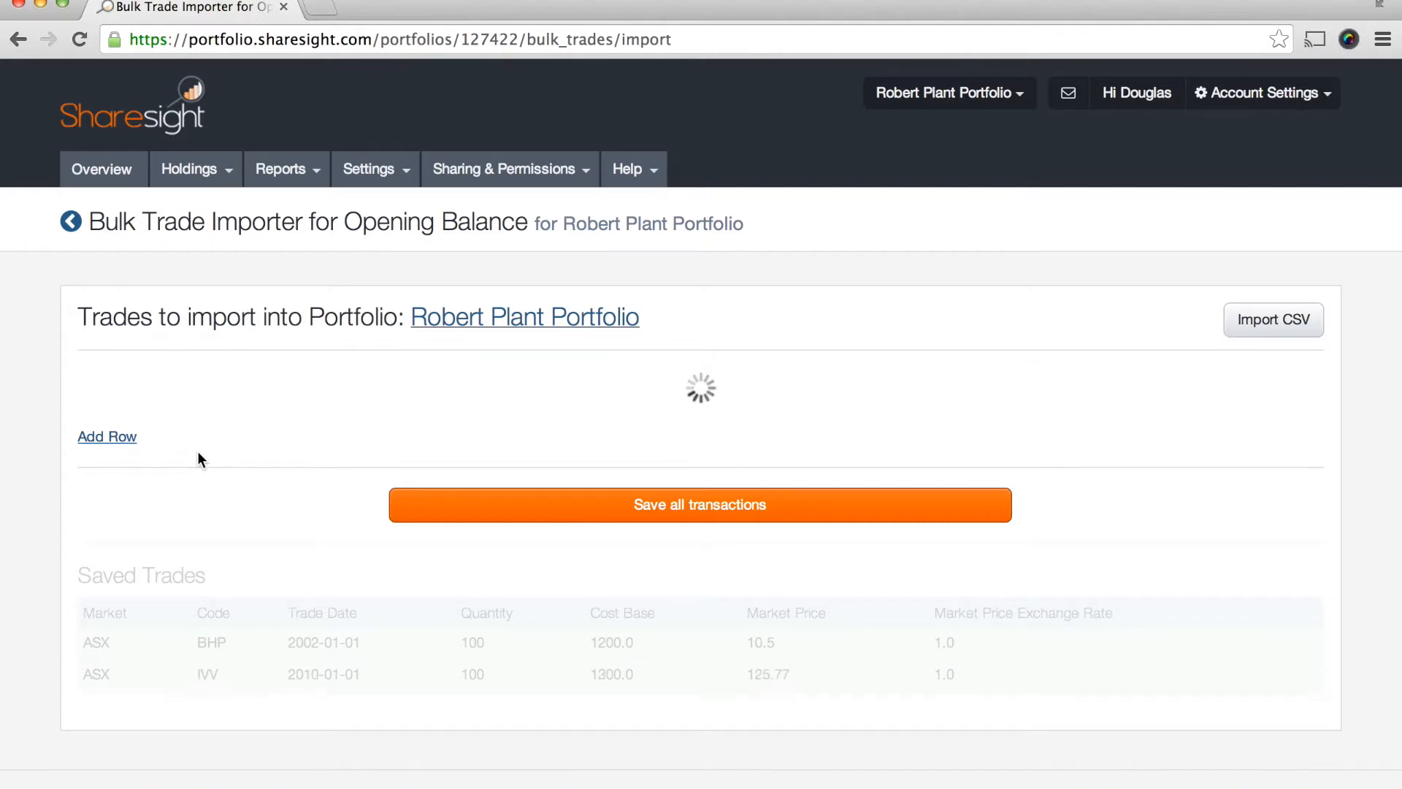
- Check the saved trades in the importer and review the holdings listed by market on the portfolio overview
{"action": "scroll", "coordinate": [199, 458], "scroll_direction": "down", "scroll_amount": 1}
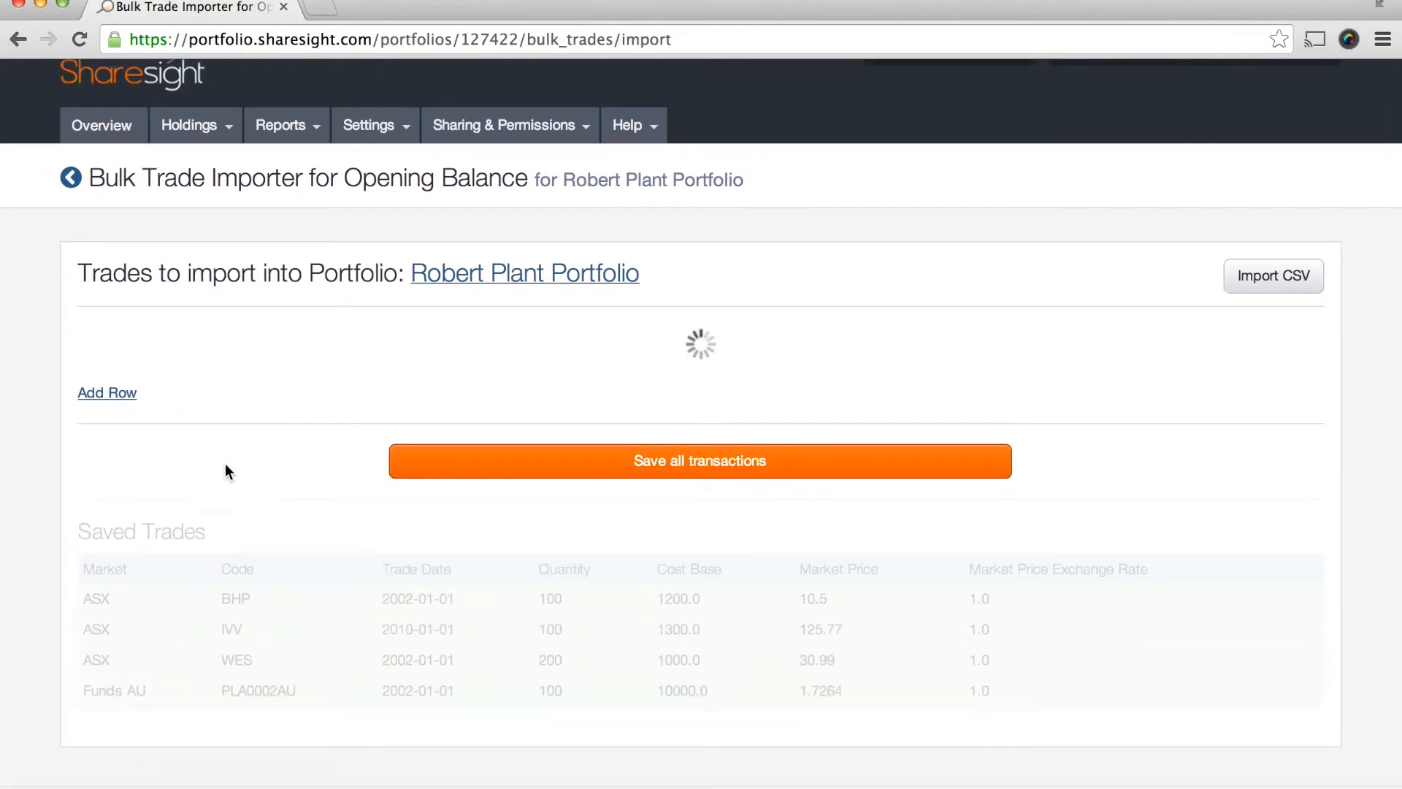
{"action": "scroll", "coordinate": [325, 541], "scroll_direction": "down", "scroll_amount": 3}
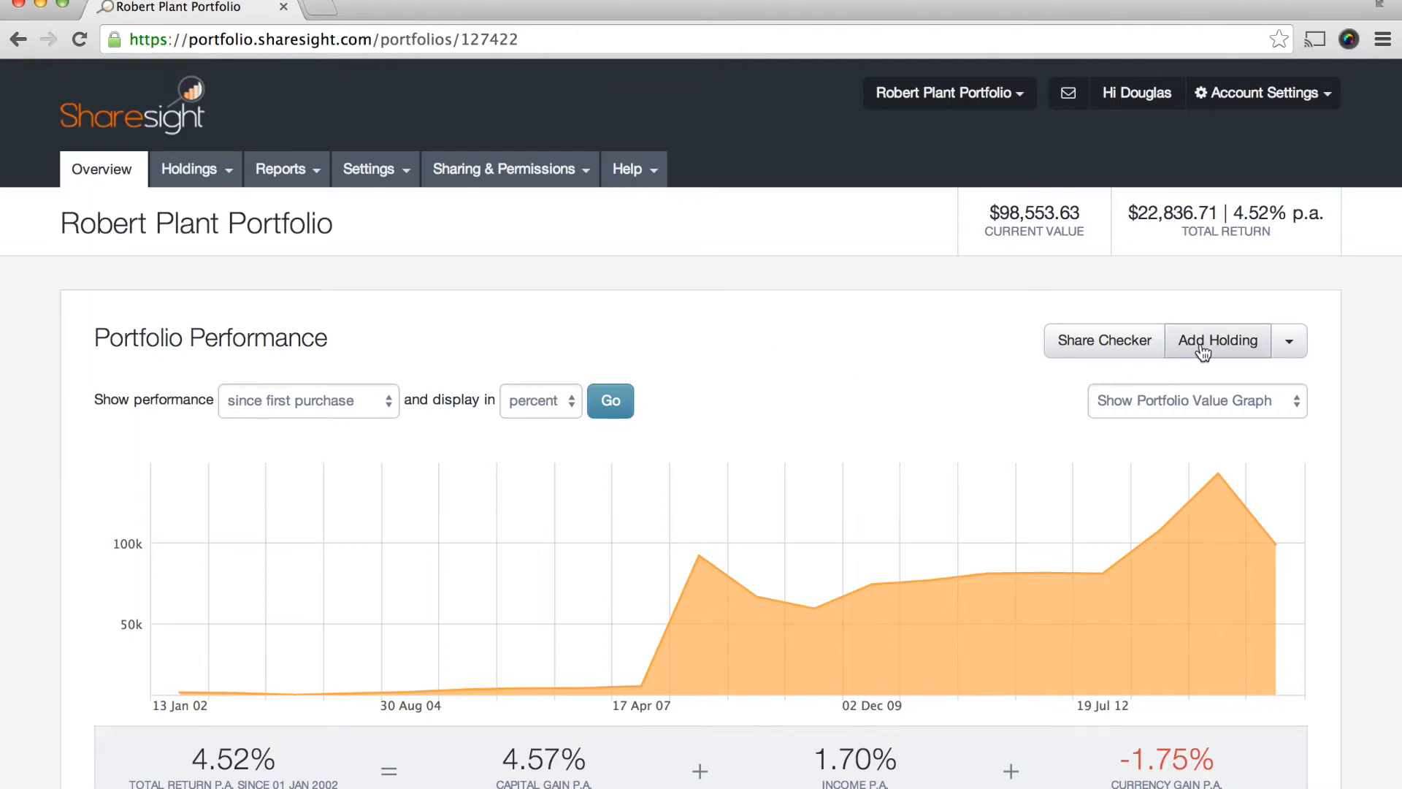
{"action": "scroll", "coordinate": [303, 479], "scroll_direction": "down", "scroll_amount": 7}
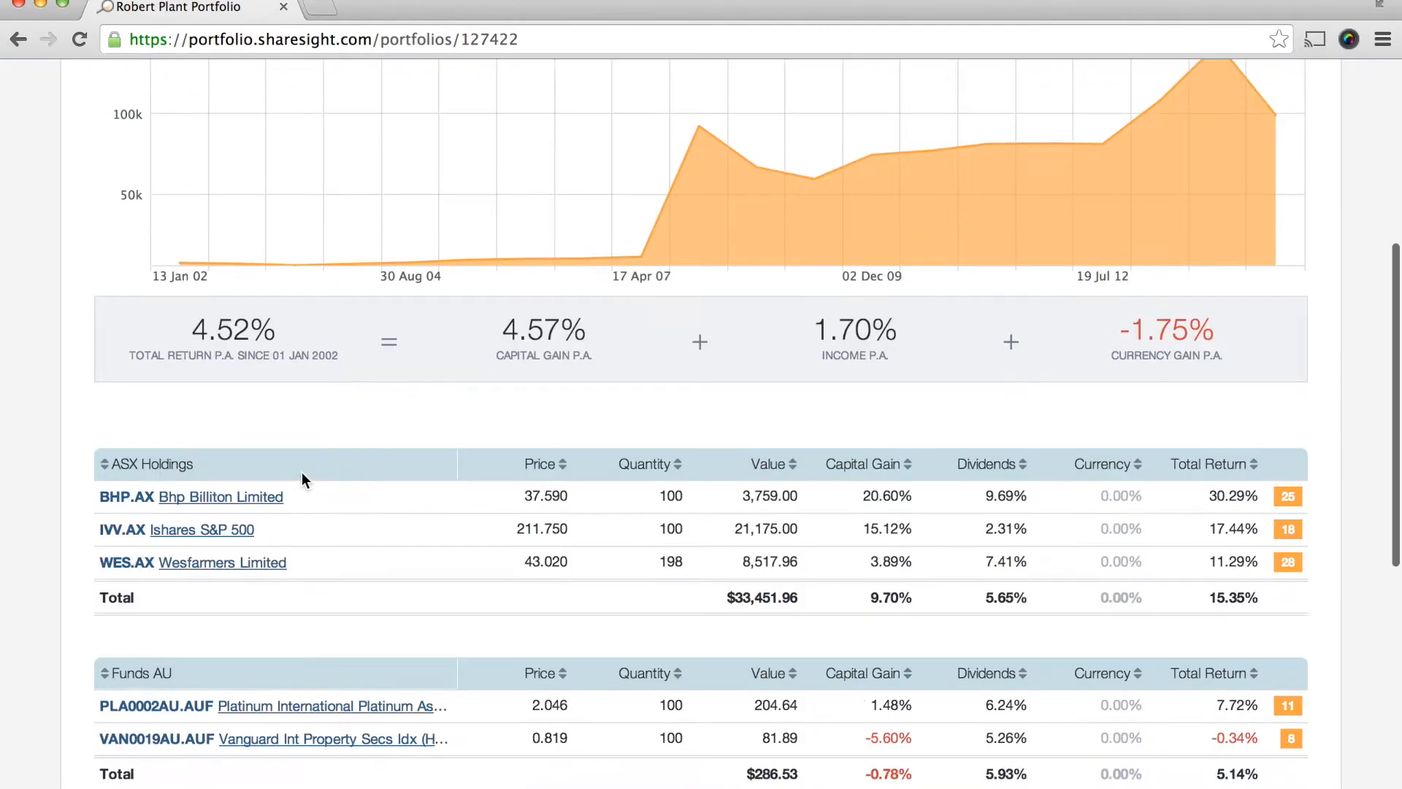
{"action": "scroll", "coordinate": [304, 479], "scroll_direction": "down", "scroll_amount": 4}
{"action": "scroll", "coordinate": [467, 463], "scroll_direction": "down", "scroll_amount": 1}
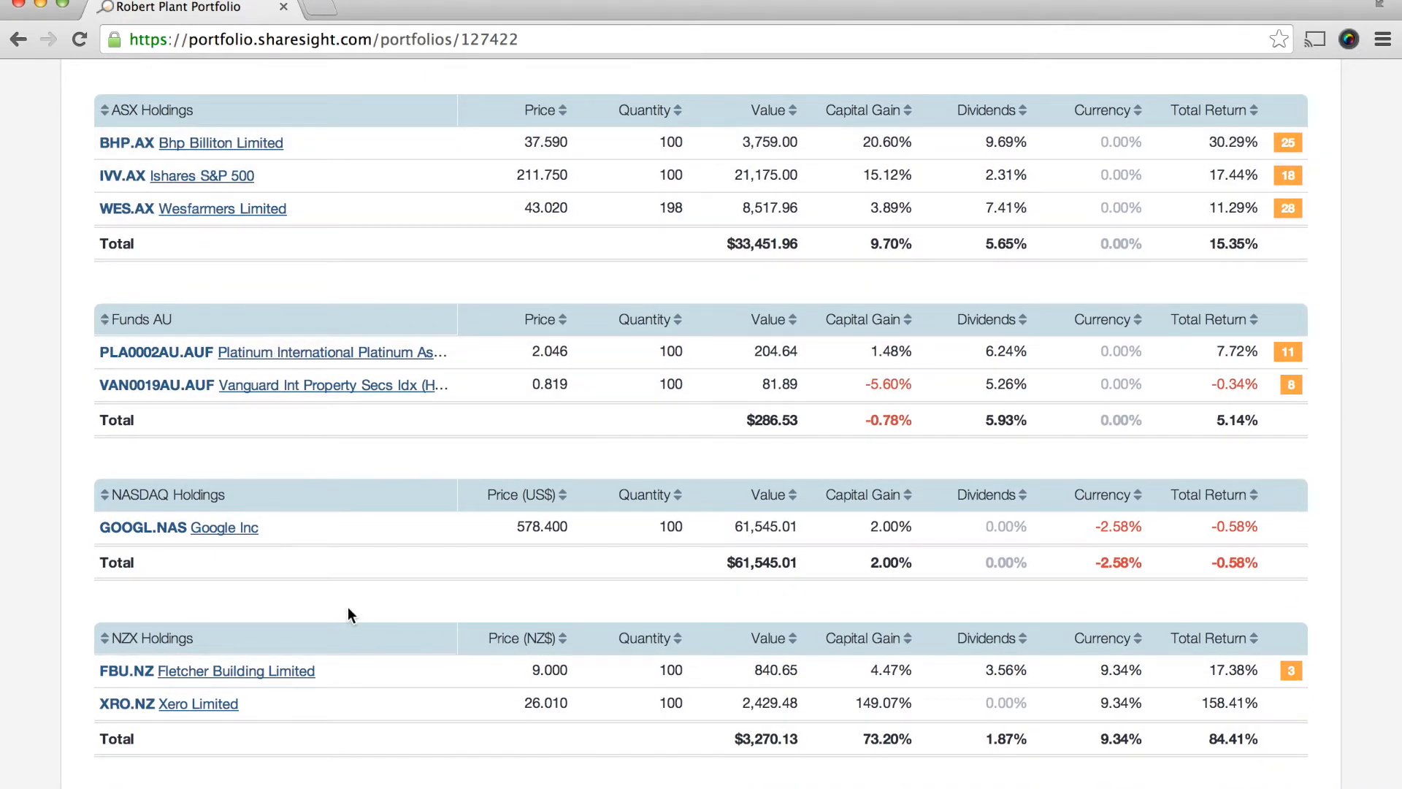
{"action": "scroll", "coordinate": [347, 607], "scroll_direction": "down", "scroll_amount": 1}
{"action": "scroll", "coordinate": [256, 457], "scroll_direction": "up", "scroll_amount": 2}
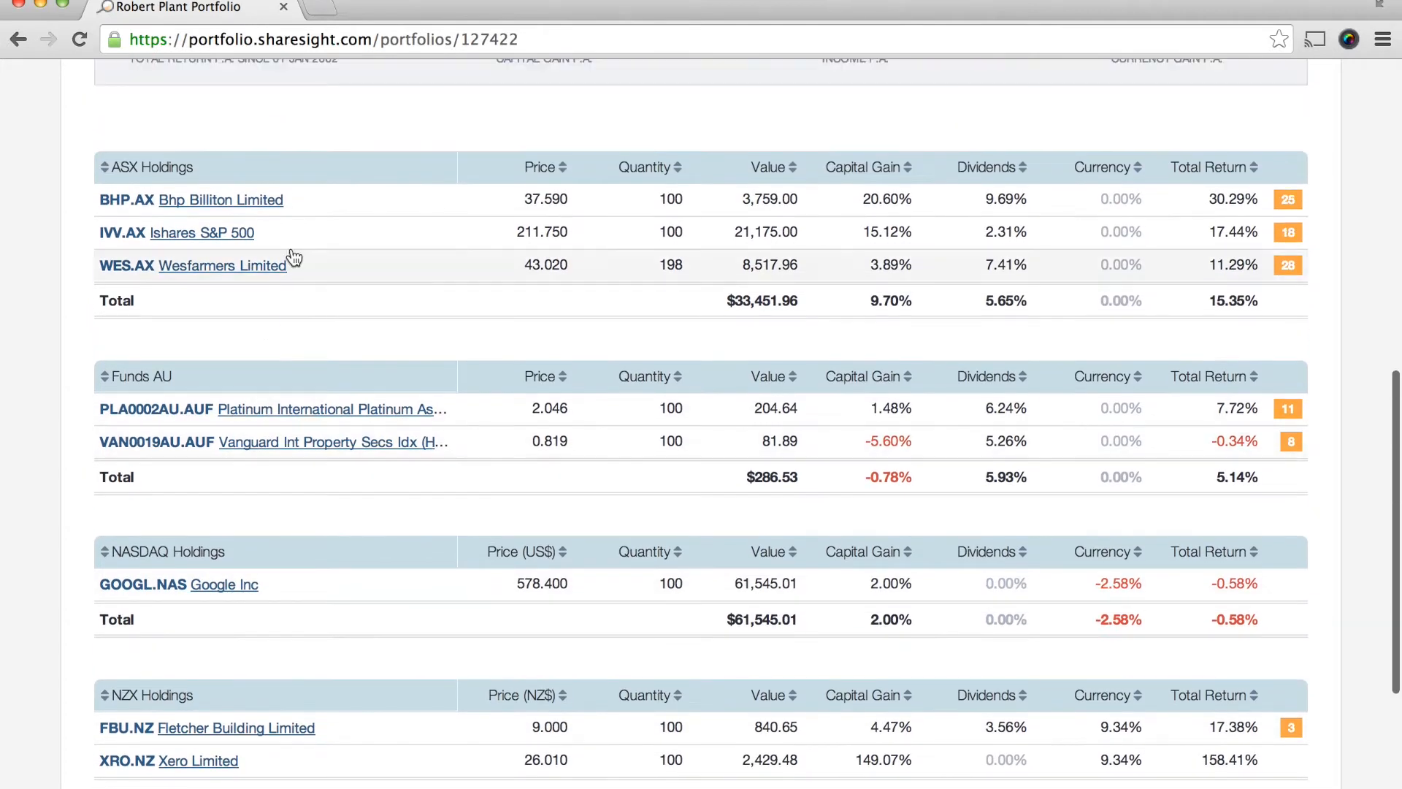
- Open the Wesfarmers Limited holding and review its performance graph, trades and adjustments, and recent income
{"action": "left_click", "coordinate": [352, 263]}
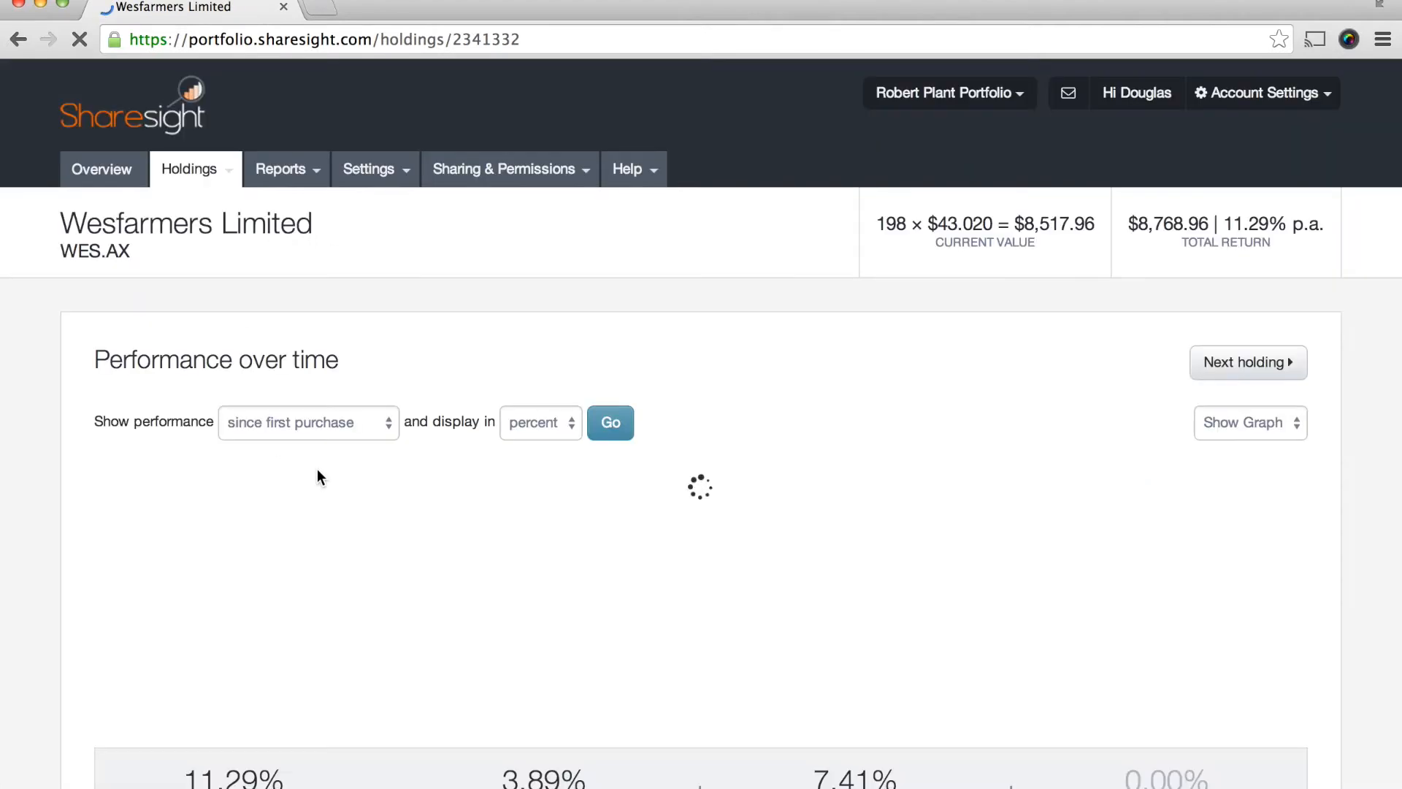
{"action": "scroll", "coordinate": [388, 561], "scroll_direction": "down", "scroll_amount": 3}
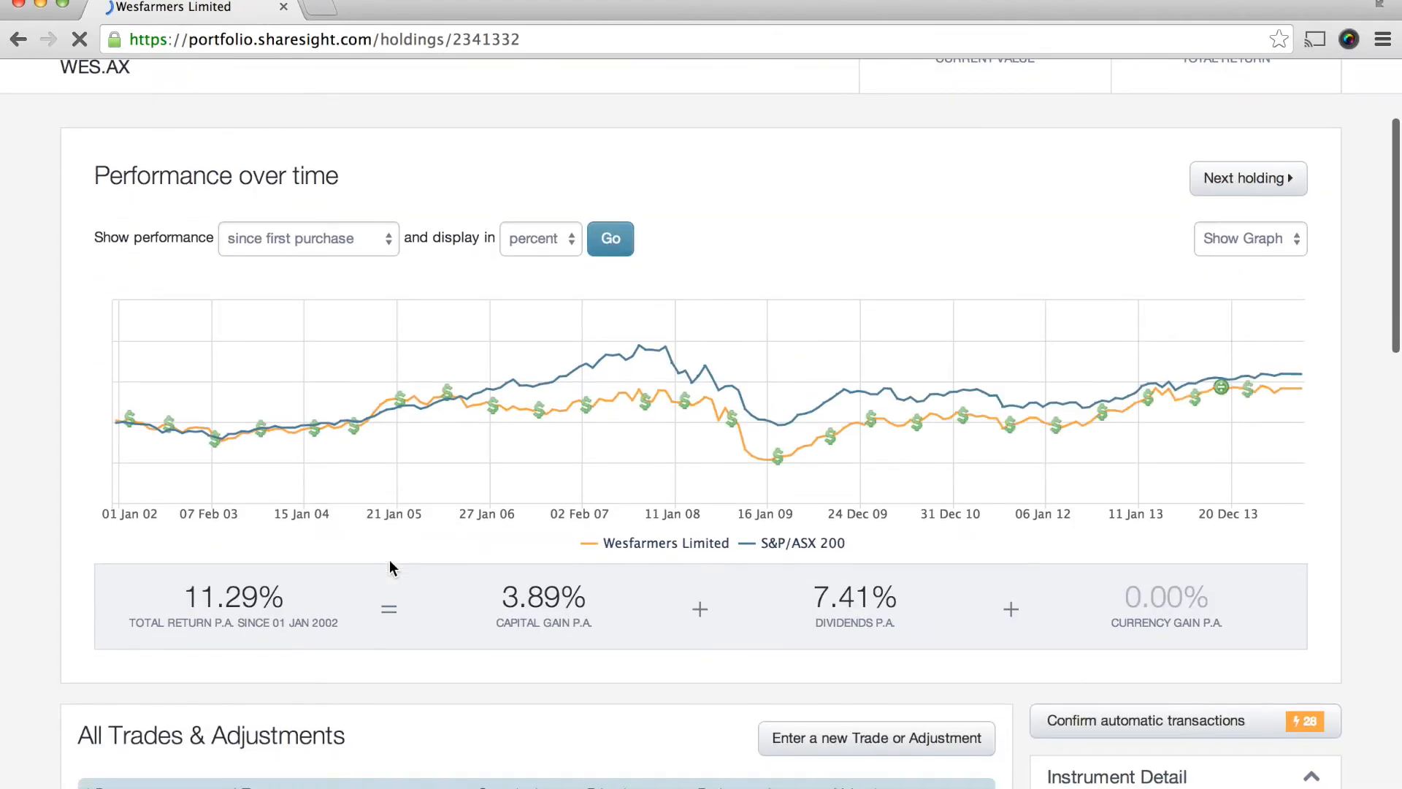
{"action": "scroll", "coordinate": [389, 563], "scroll_direction": "down", "scroll_amount": 5}
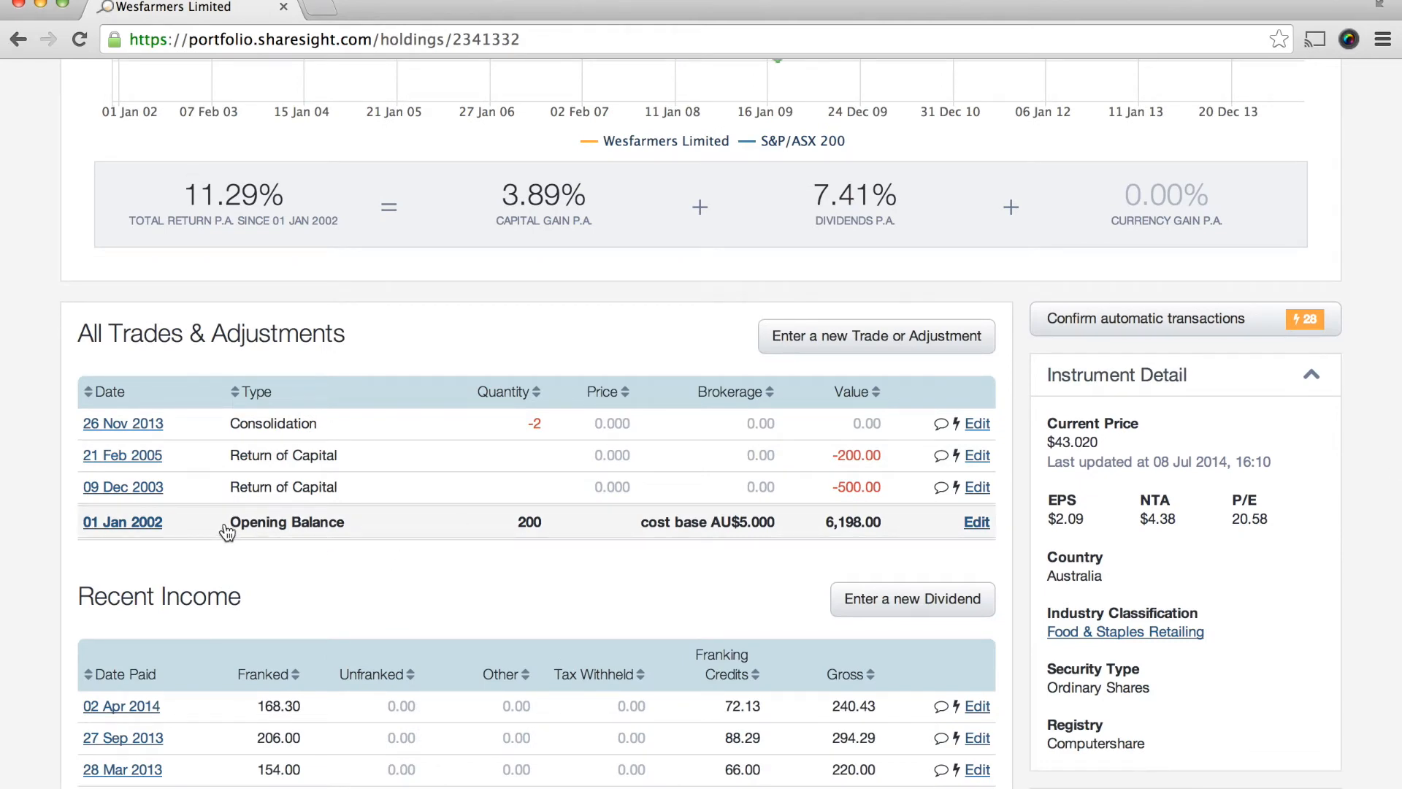
{"action": "scroll", "coordinate": [230, 529], "scroll_direction": "down", "scroll_amount": 1}
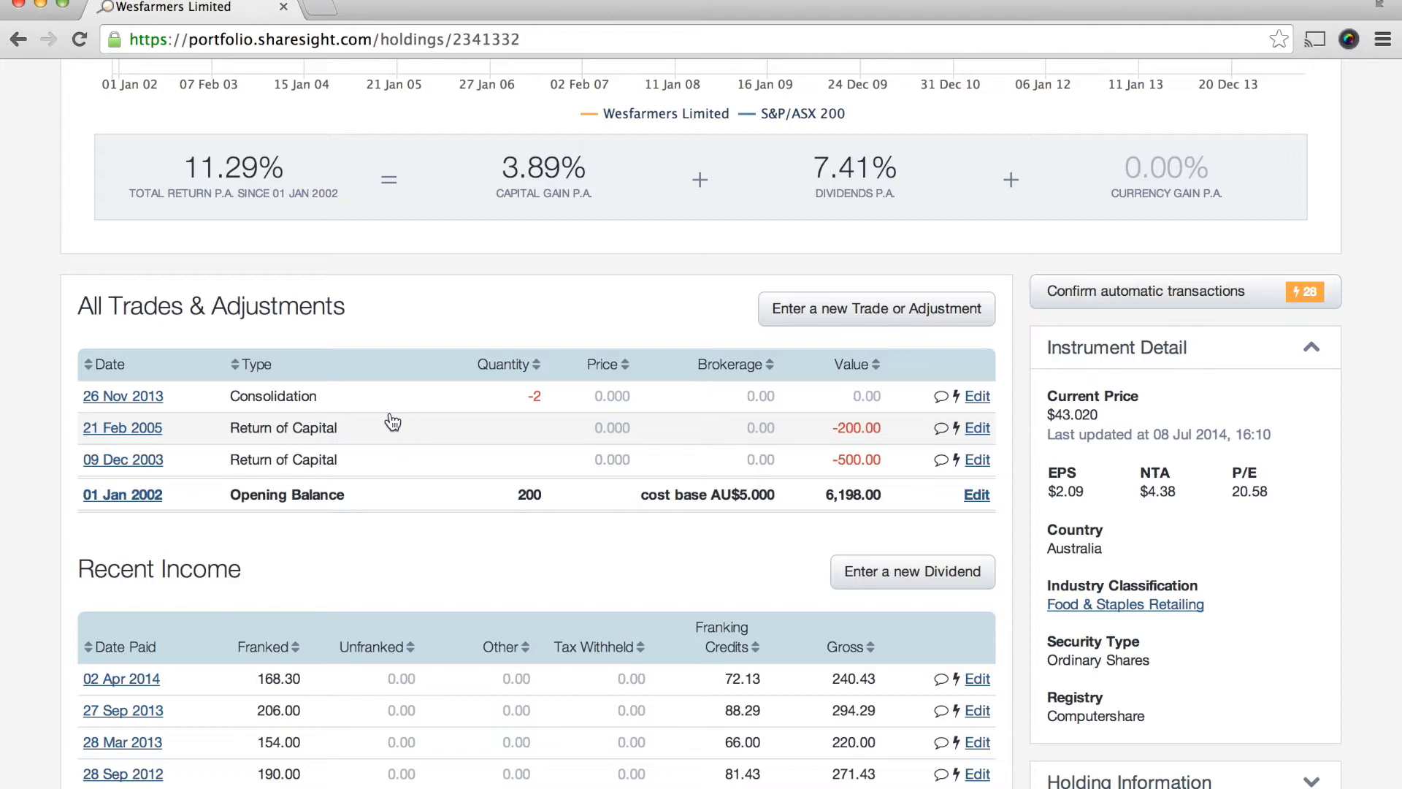
{"action": "scroll", "coordinate": [392, 420], "scroll_direction": "down", "scroll_amount": 8}
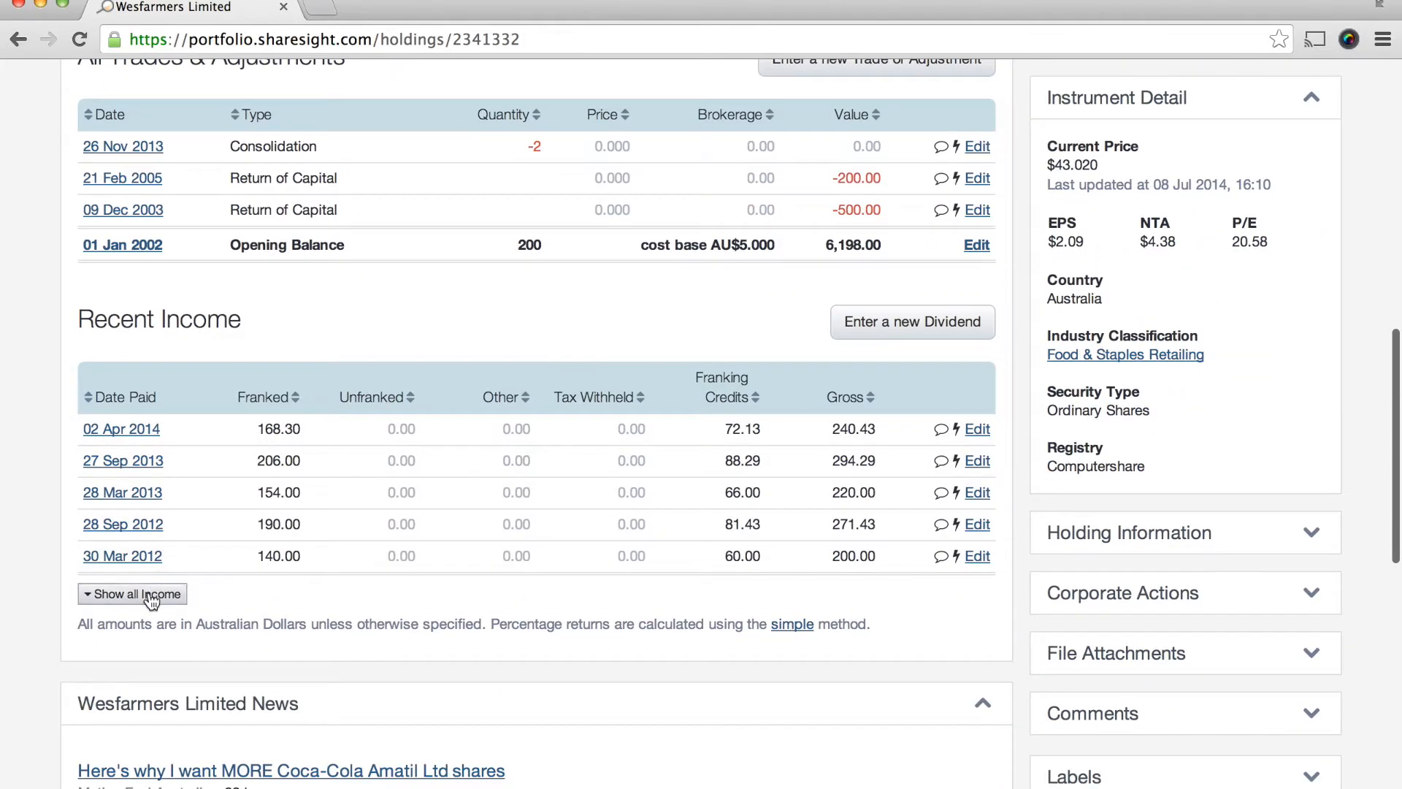
- Show all income for the Wesfarmers holding and look through the full list of dividends
{"action": "left_click", "coordinate": [149, 595]}
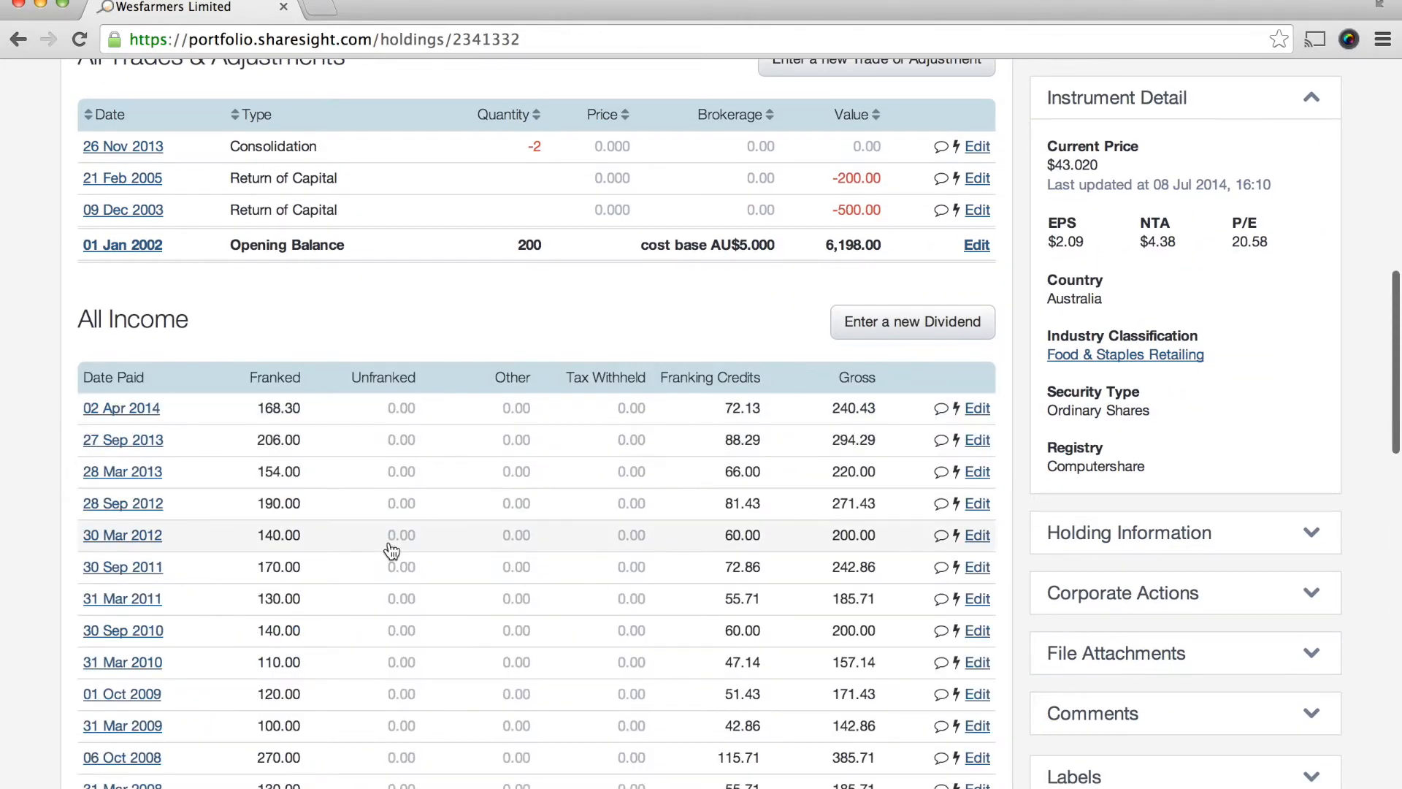
{"action": "scroll", "coordinate": [392, 551], "scroll_direction": "down", "scroll_amount": 3}
{"action": "scroll", "coordinate": [392, 552], "scroll_direction": "up", "scroll_amount": 12}
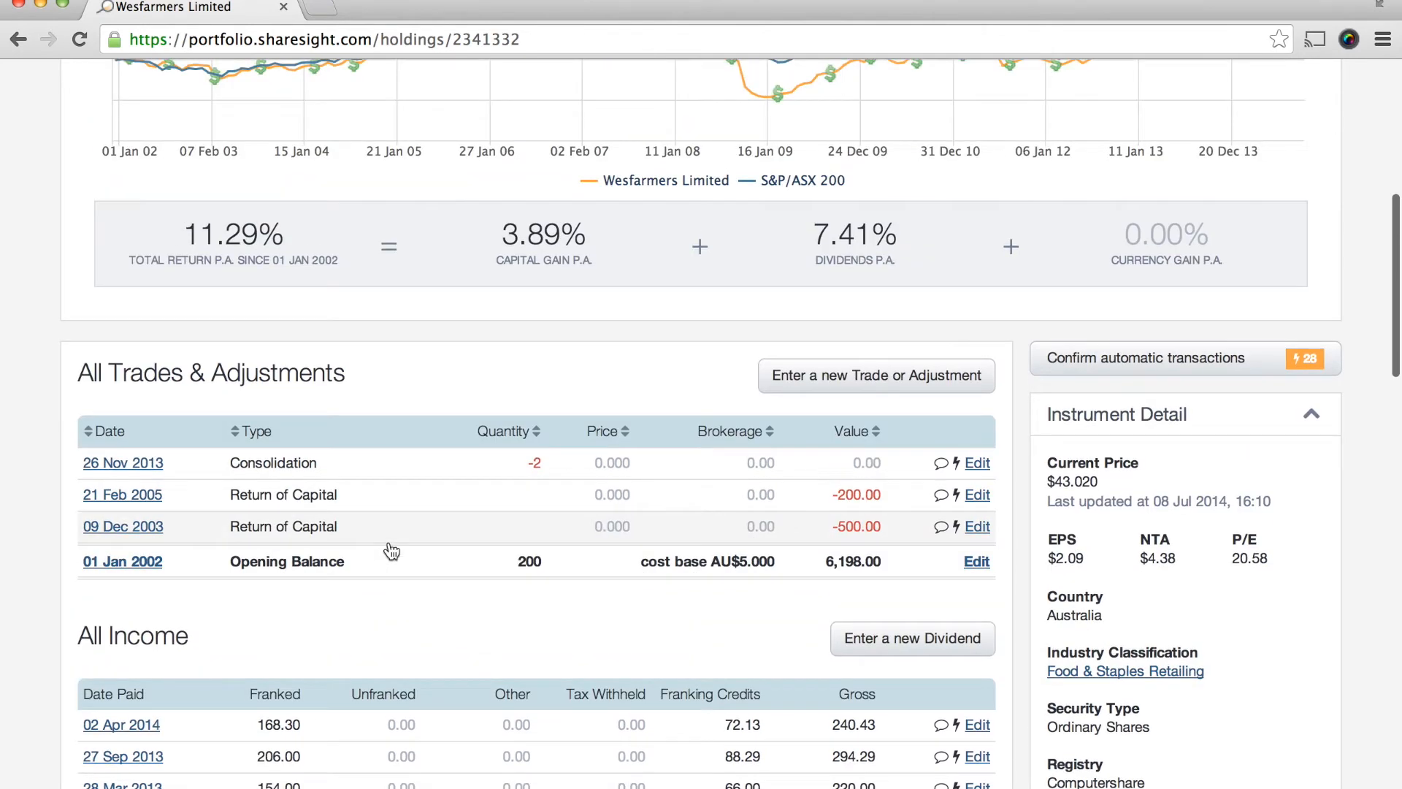
- Open the Wesfarmers opening balance trade for editing and expand the market value calculation to inspect it
{"action": "left_click", "coordinate": [581, 573]}
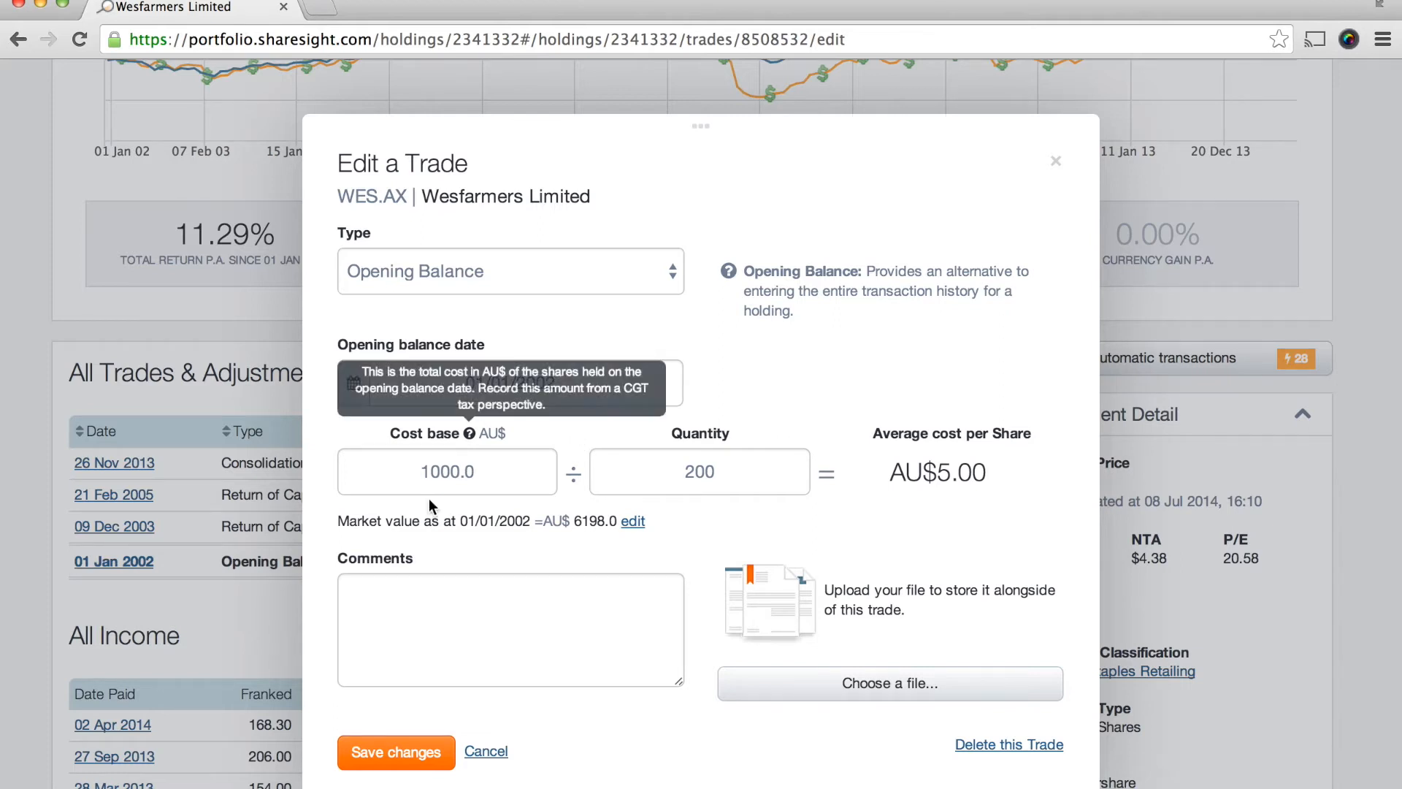
{"action": "scroll", "coordinate": [431, 496], "scroll_direction": "down", "scroll_amount": 1}
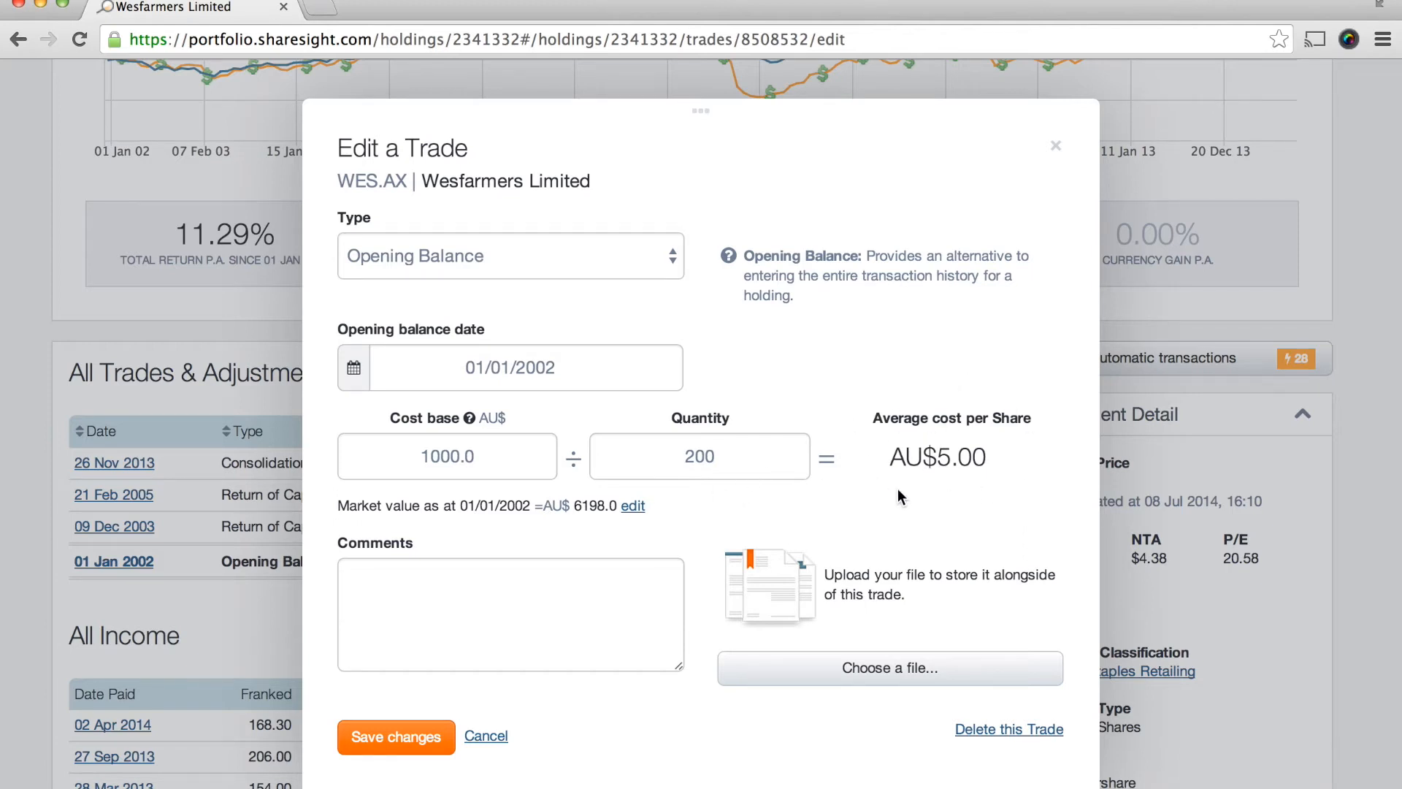
{"action": "left_click", "coordinate": [633, 506]}
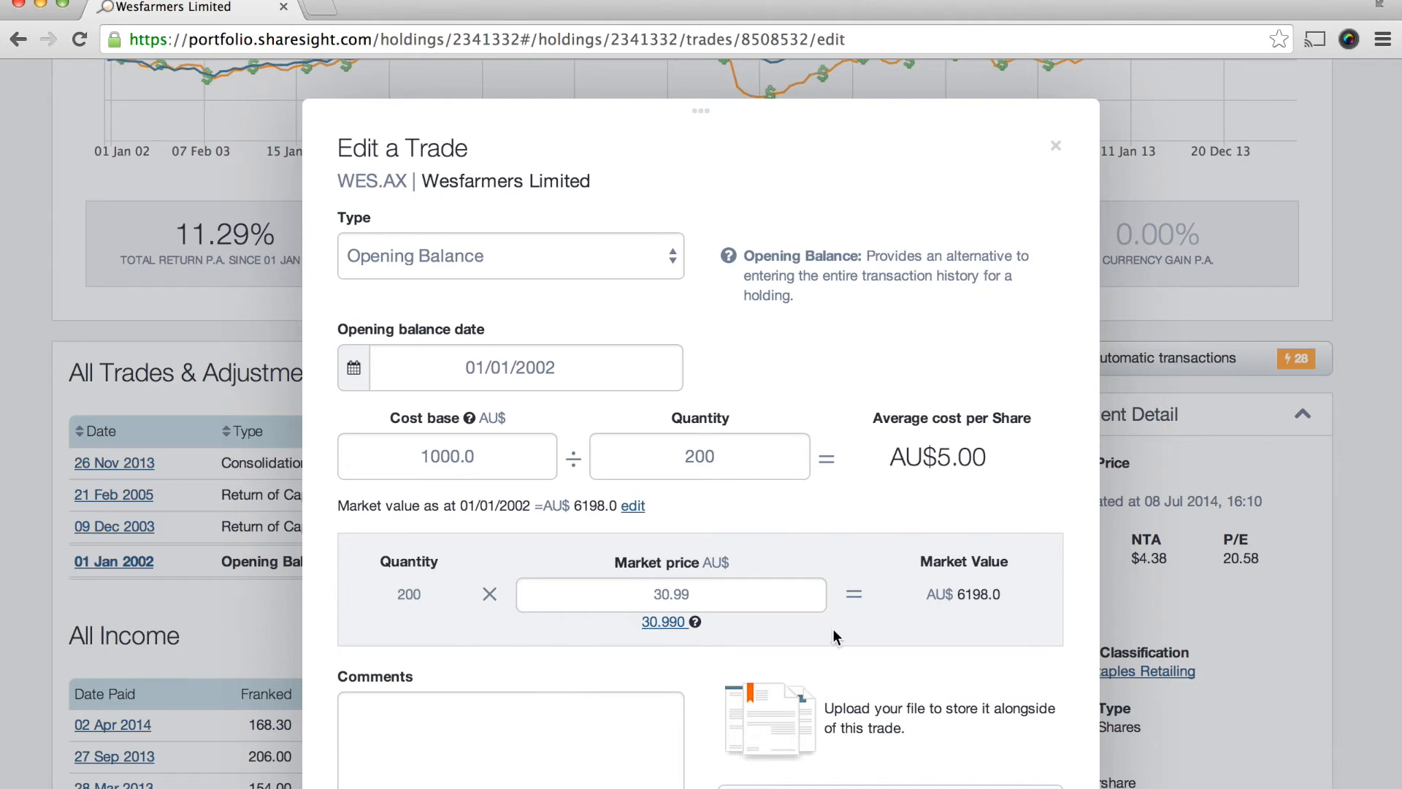
{"action": "left_click_drag", "start_coordinate": [1001, 594], "coordinate": [930, 594]}
{"action": "left_click", "coordinate": [932, 595]}
- Compare the opening balance's cost base with its market price and value, and close the trade without saving
{"action": "scroll", "coordinate": [931, 641], "scroll_direction": "down", "scroll_amount": 1}
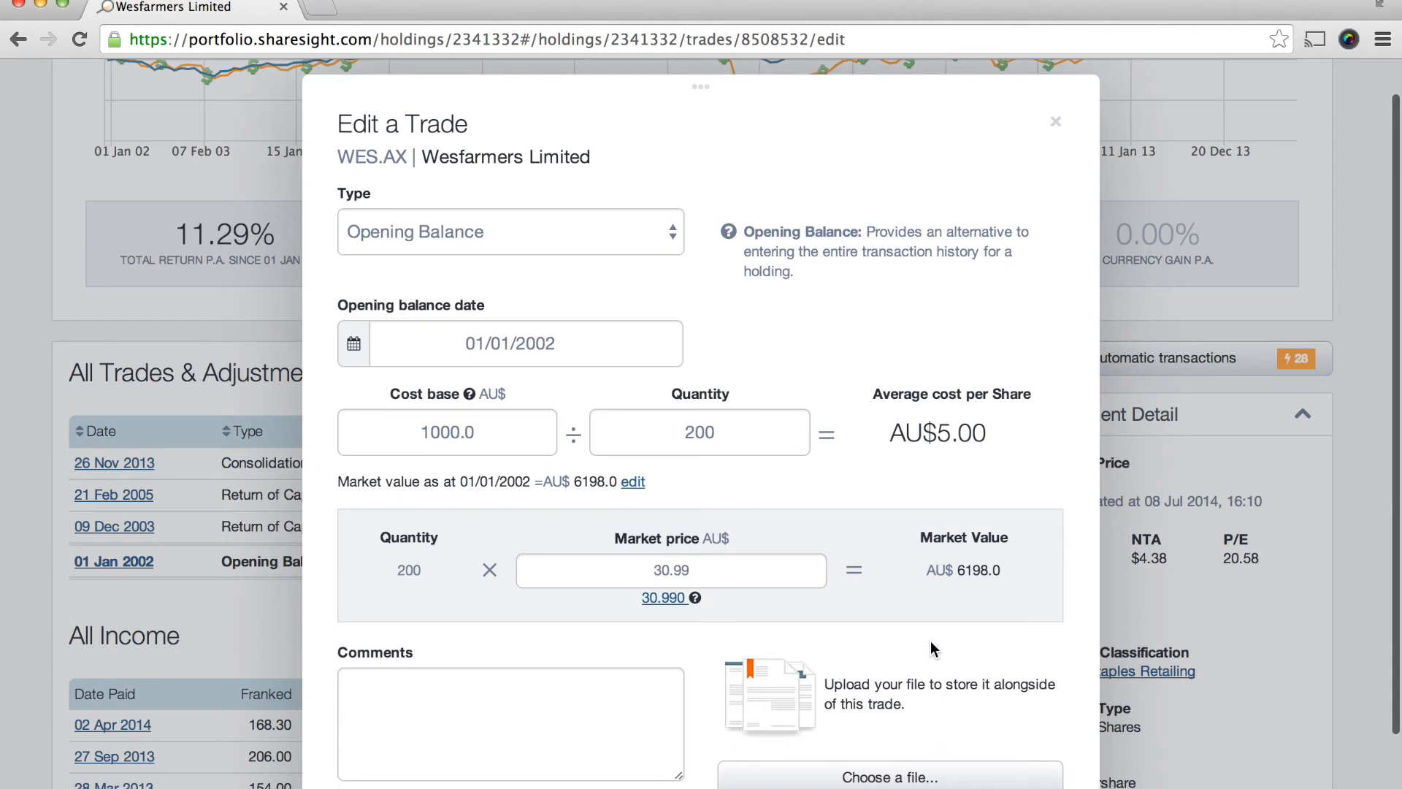
{"action": "scroll", "coordinate": [931, 641], "scroll_direction": "down", "scroll_amount": 1}
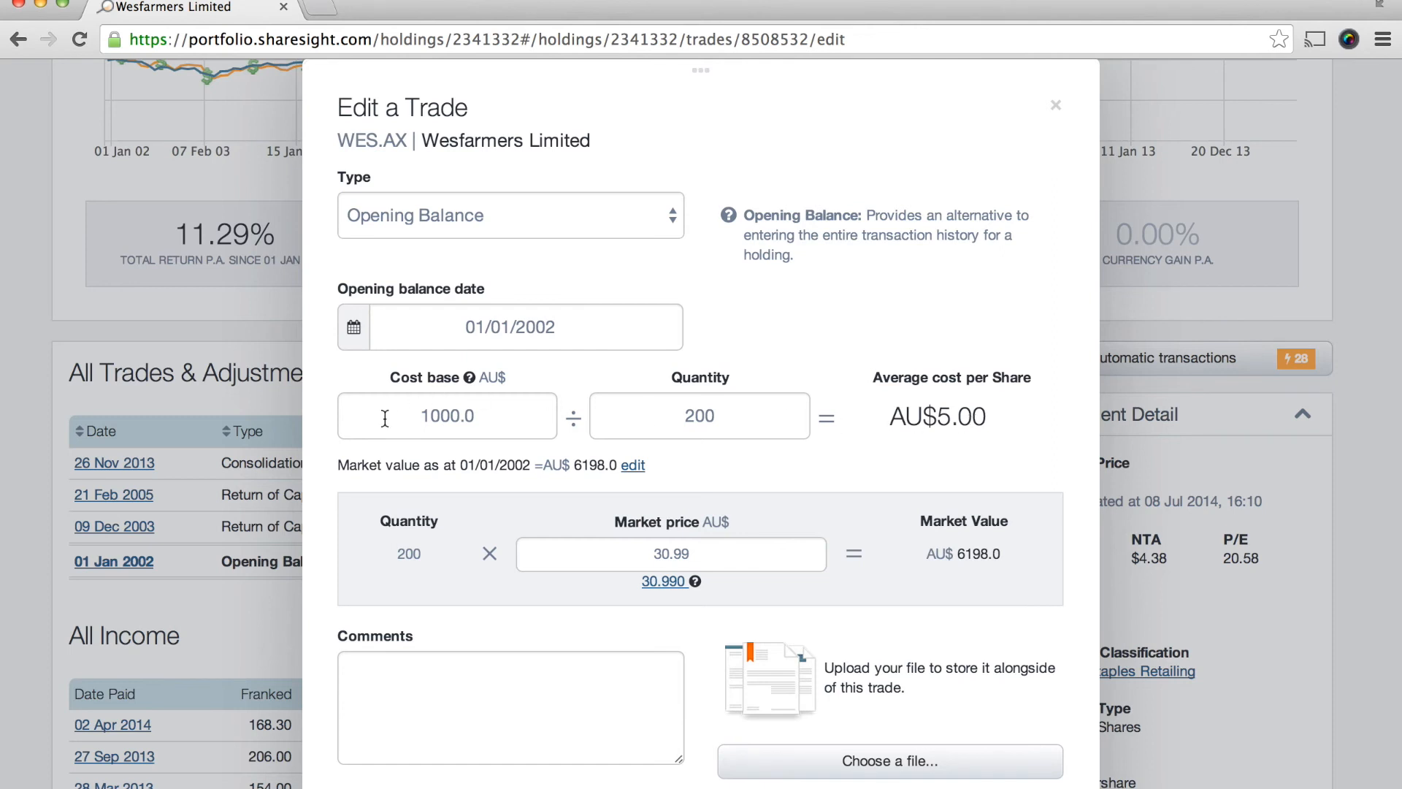
{"action": "scroll", "coordinate": [580, 540], "scroll_direction": "down", "scroll_amount": 2}
{"action": "scroll", "coordinate": [580, 540], "scroll_direction": "up", "scroll_amount": 3}
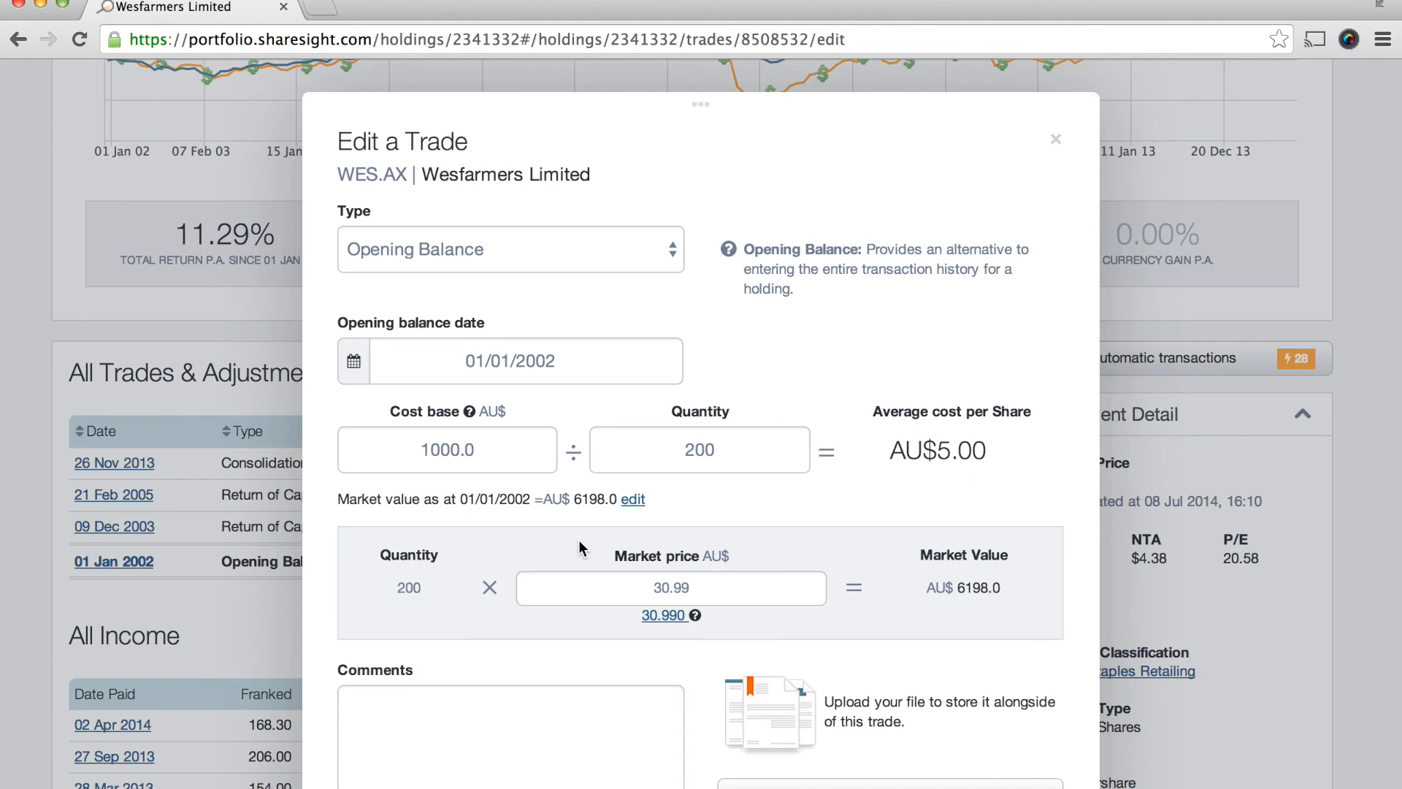
{"action": "left_click", "coordinate": [1057, 141]}
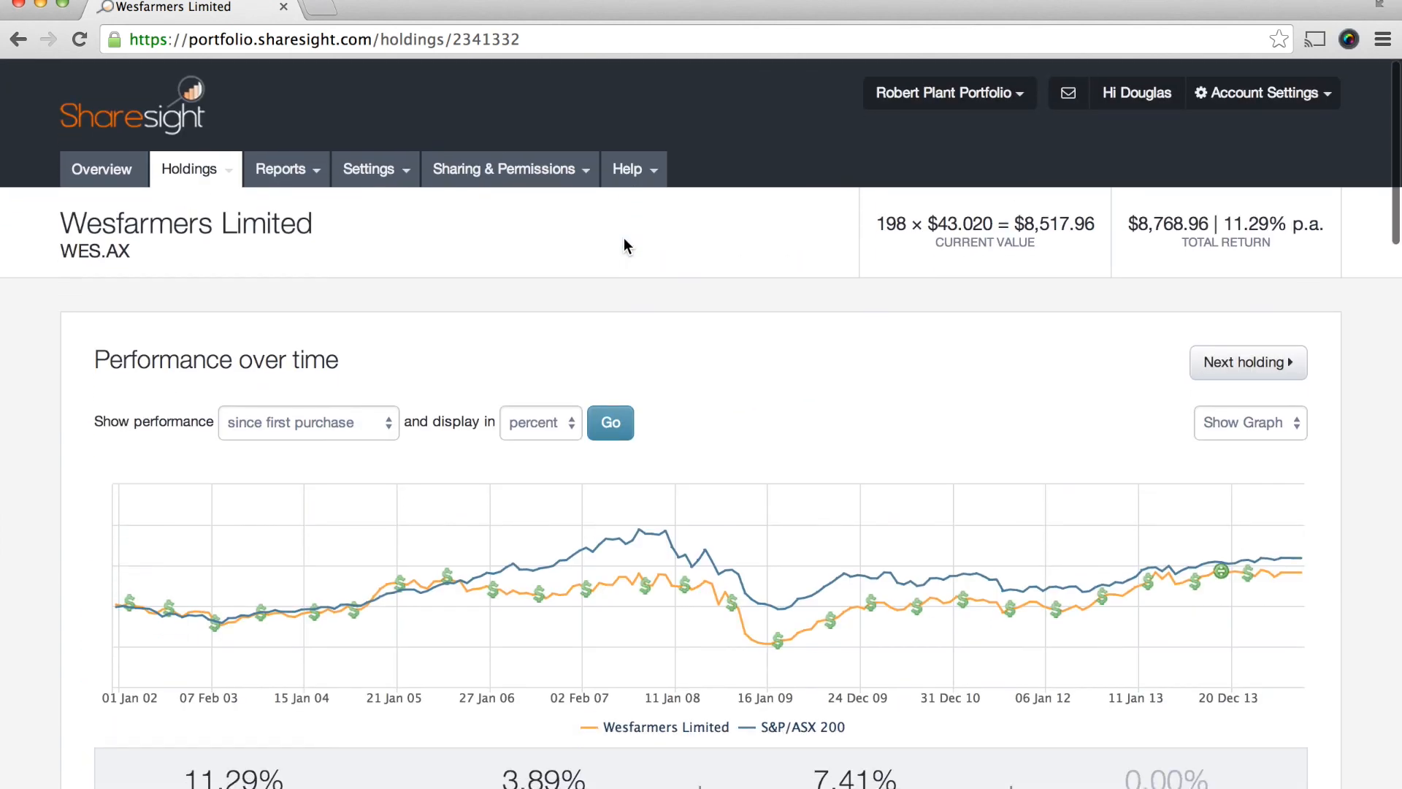